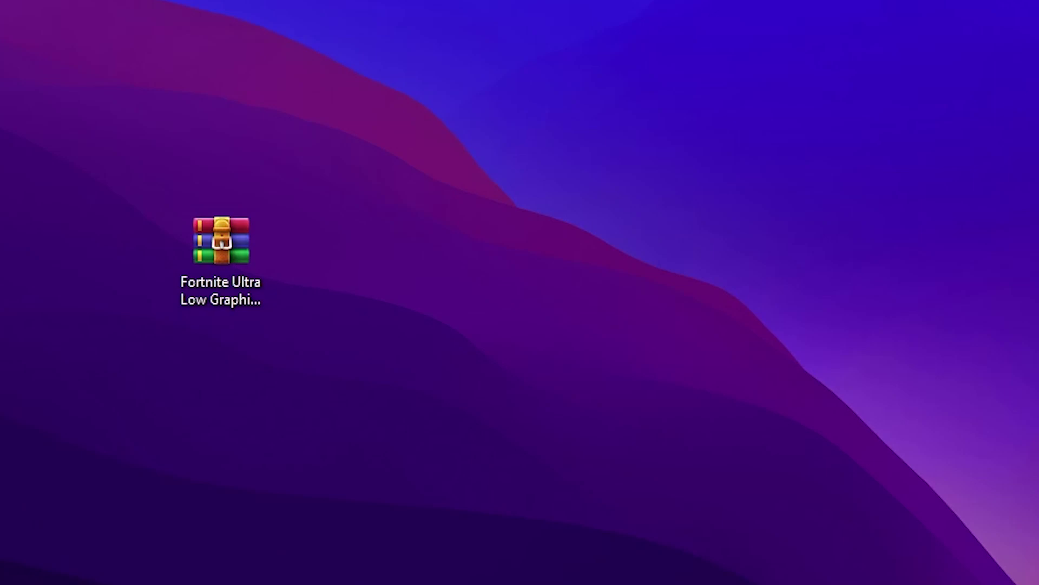
Select the Fortnite Ultra Low Graphics Pack.rar archive on the desktop
click(213, 249)
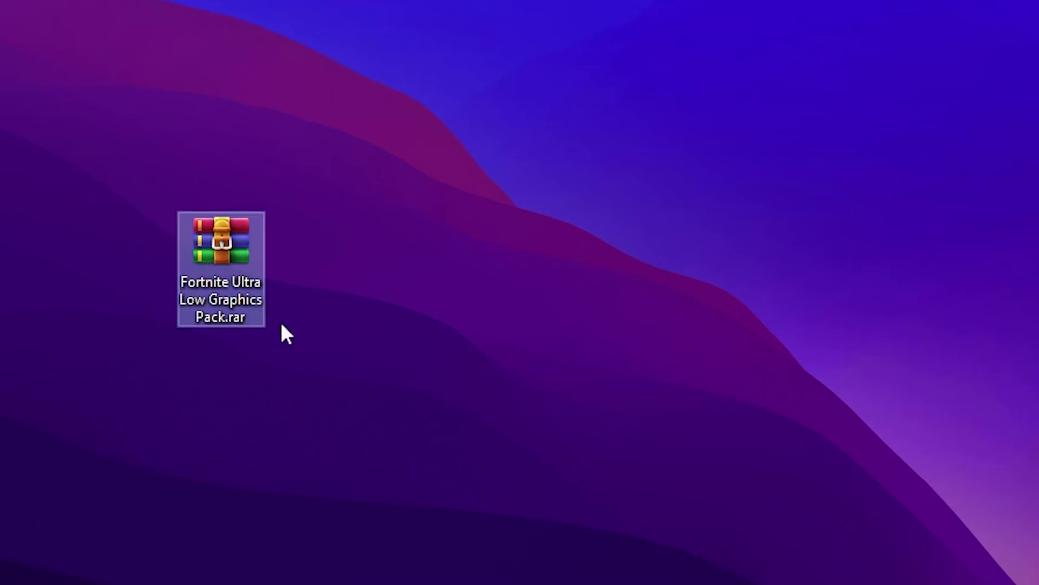
Open the archive and run Best Tweaks For Gaming > Animations > Disable Animations.bat, then return to Best Tweaks For Gaming
double_click(222, 250)
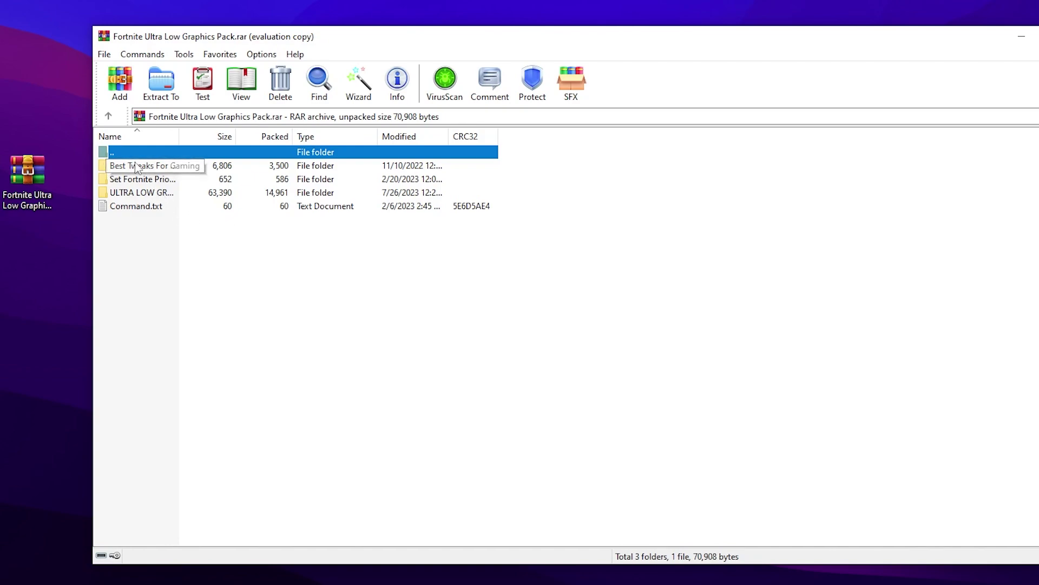
double_click(119, 167)
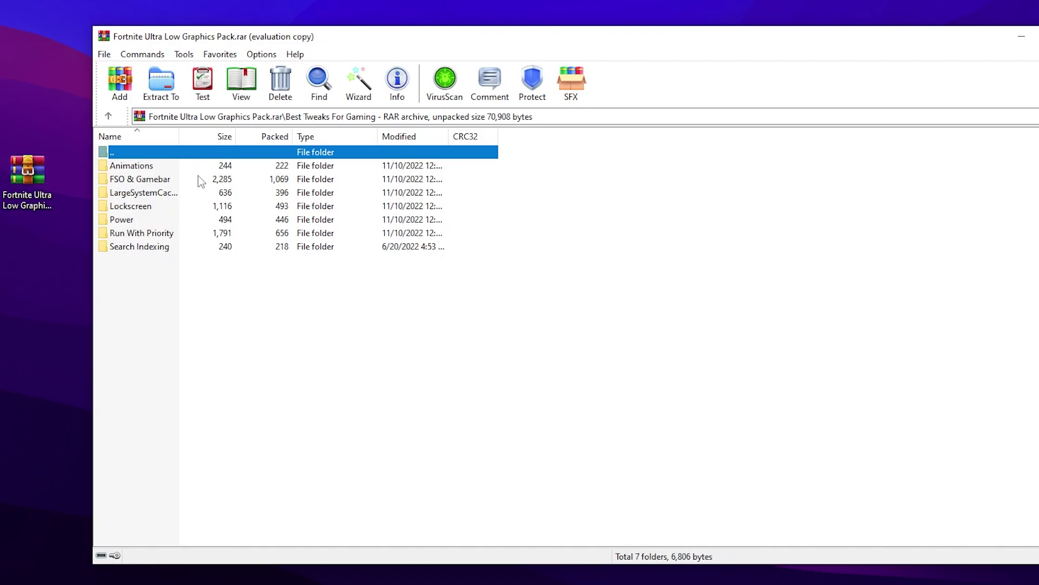
double_click(133, 169)
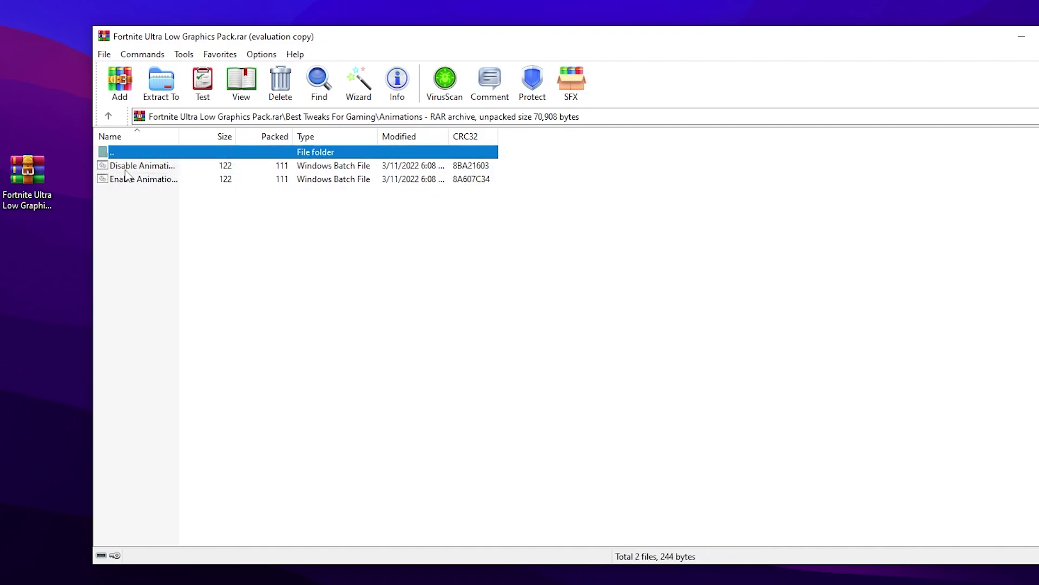
double_click(159, 172)
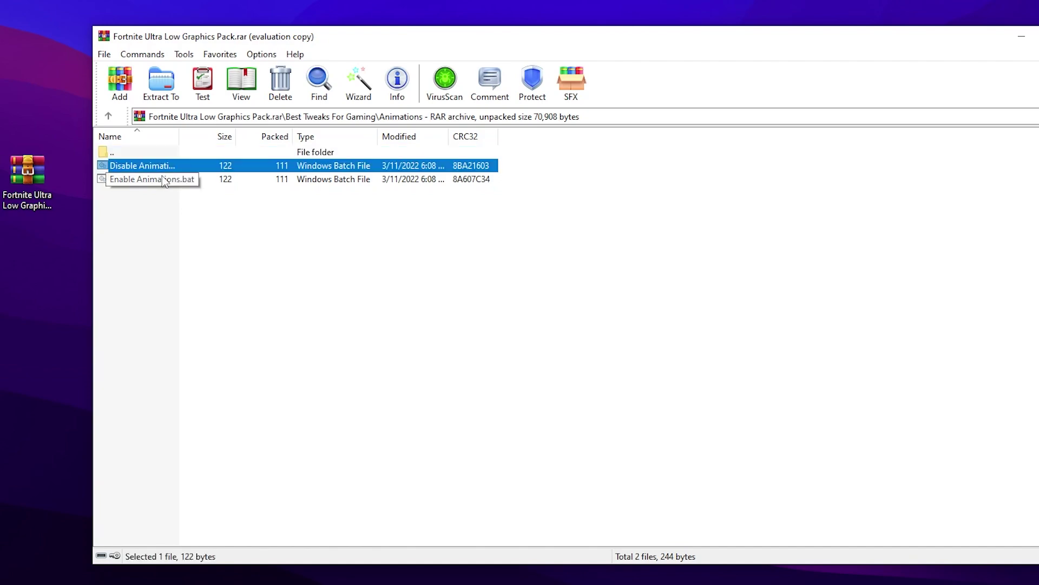
click(108, 117)
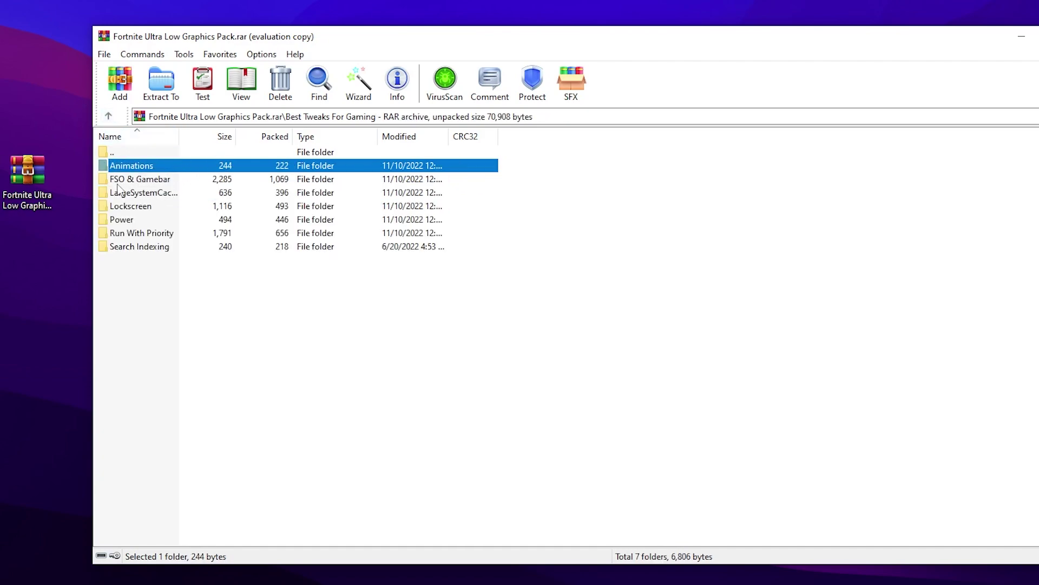
Merge the Disable FSO & Gamebar registry file into the registry
double_click(157, 181)
click(151, 169)
double_click(152, 169)
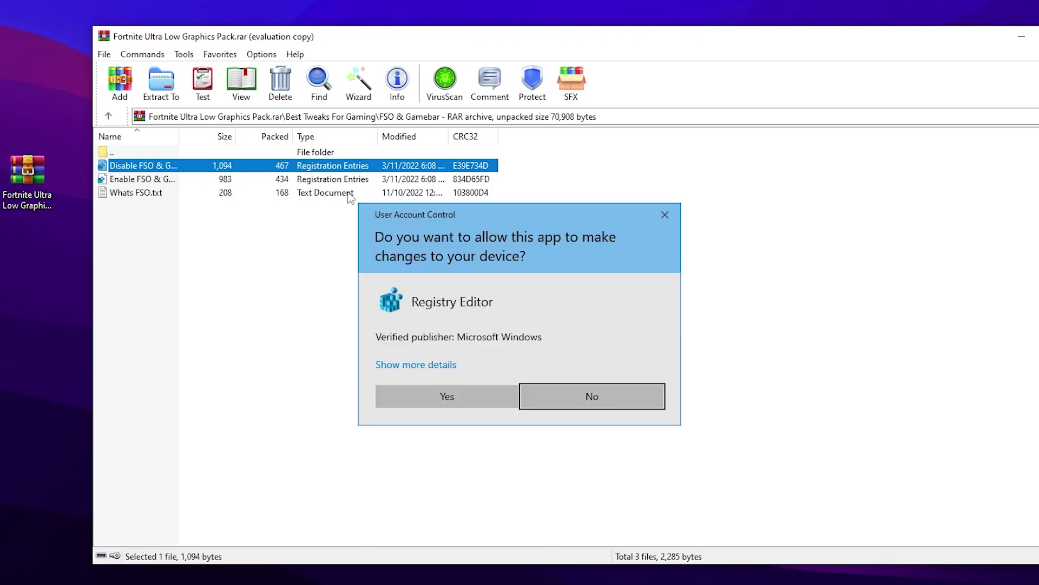
click(450, 400)
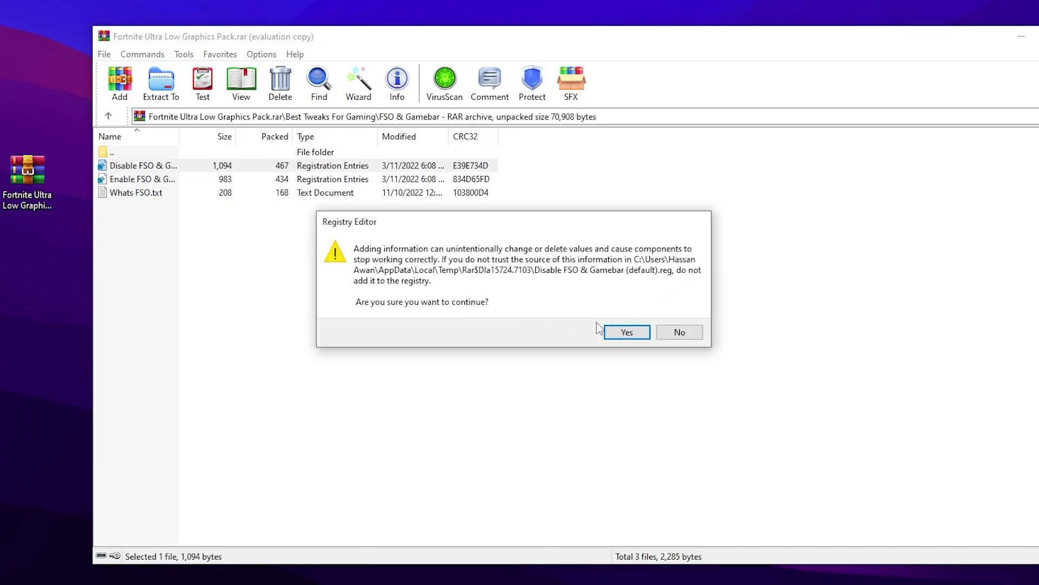
click(624, 331)
click(674, 318)
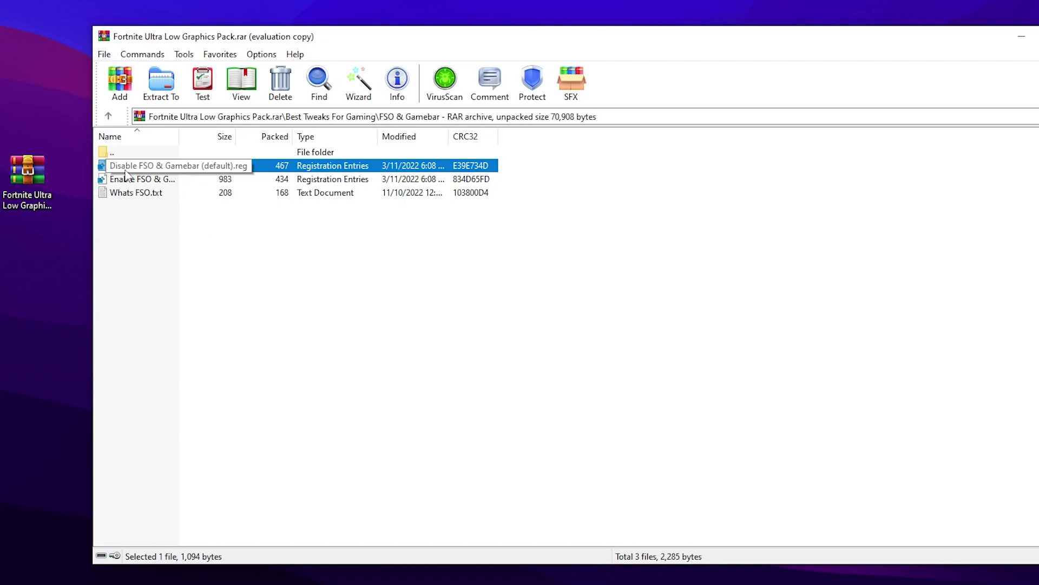
key(BackSpace)
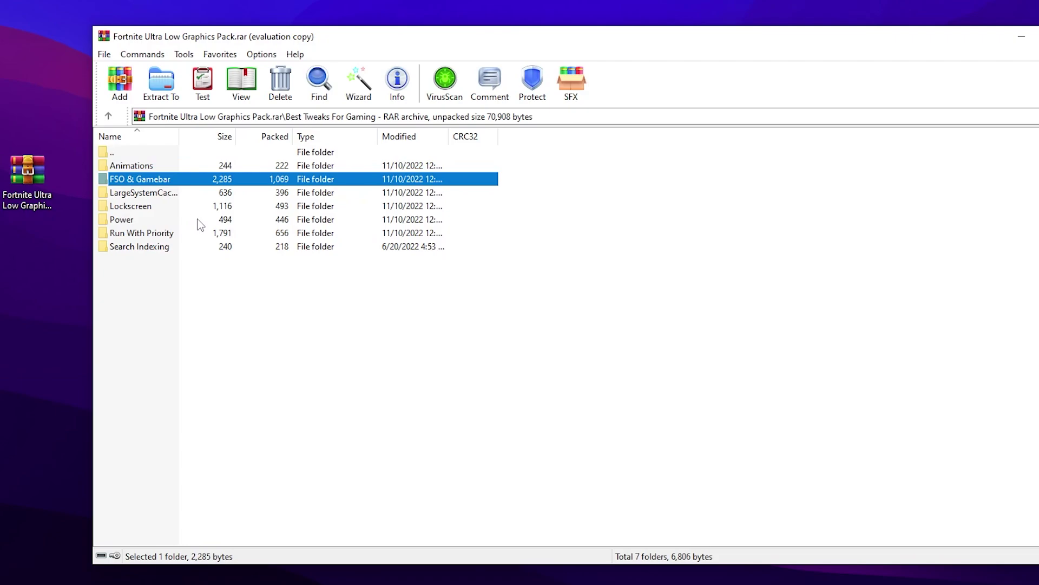
Merge the Disable LargeSystemCache registry file into the registry
click(136, 193)
double_click(151, 193)
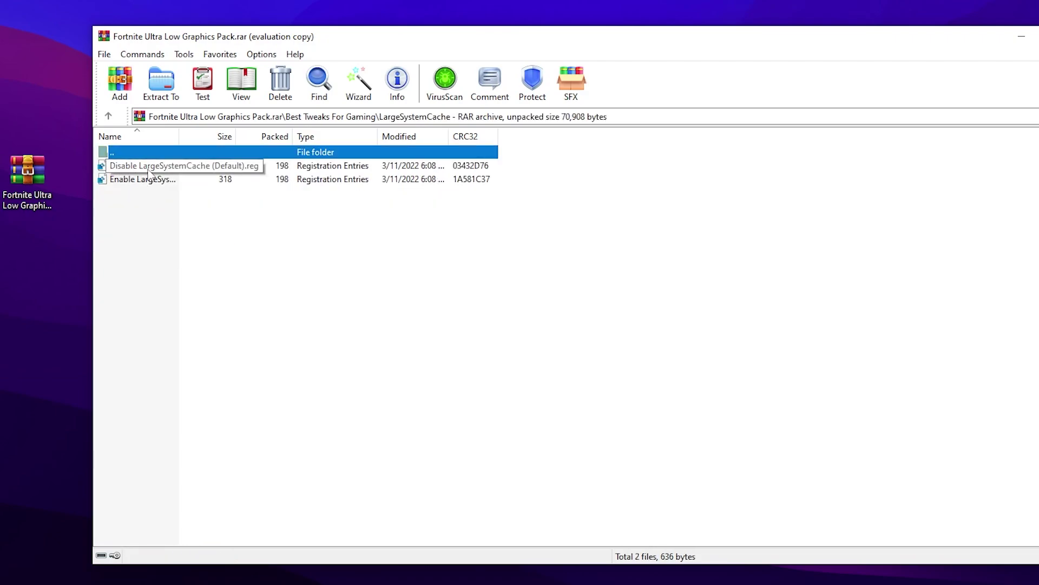
double_click(149, 167)
click(450, 392)
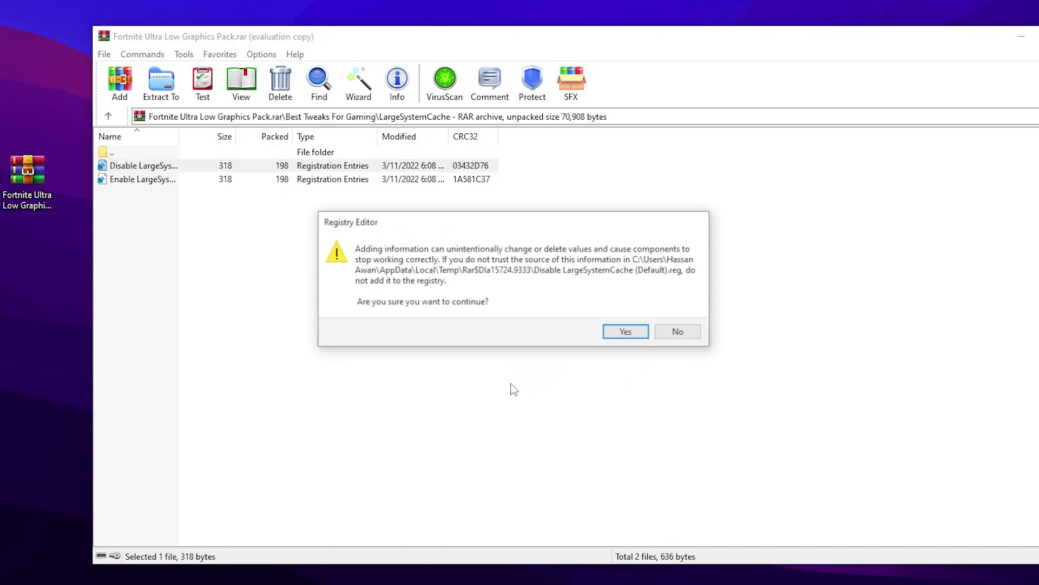
click(627, 332)
click(678, 317)
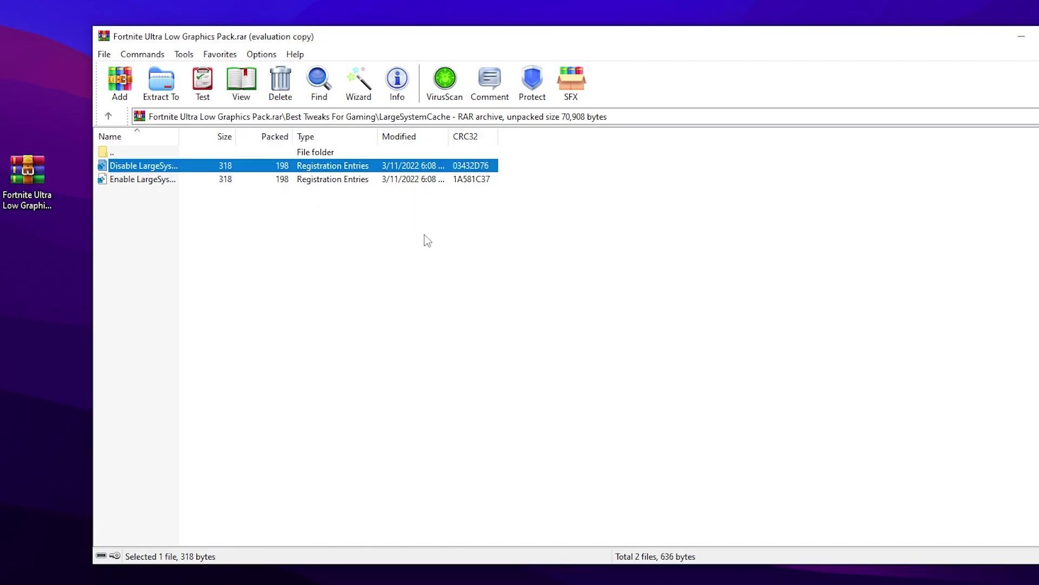
key(BackSpace)
Merge the Hide Lockscreen registry file from the Lockscreen folder
double_click(135, 208)
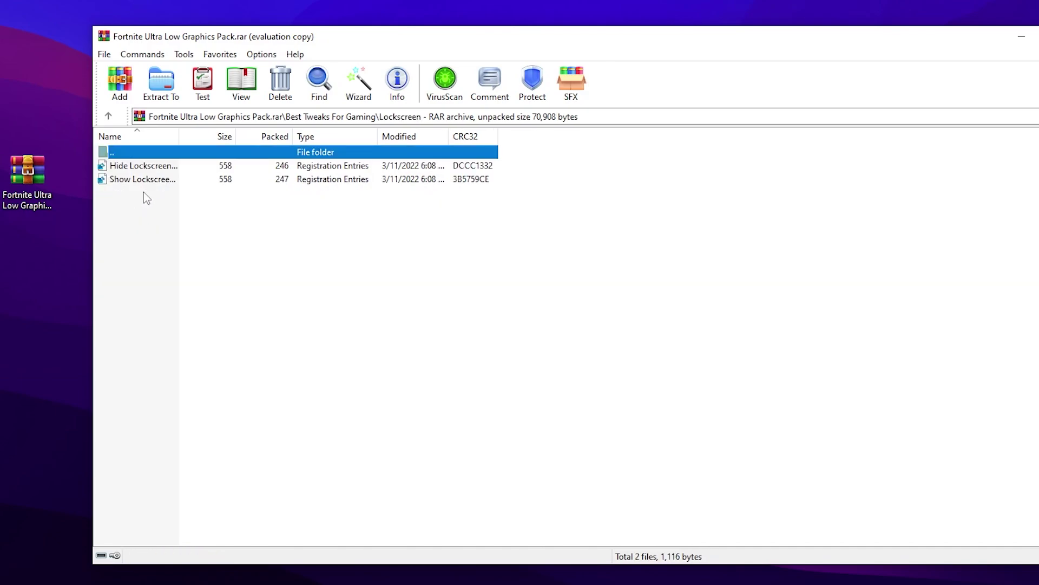
click(132, 168)
double_click(132, 168)
click(490, 385)
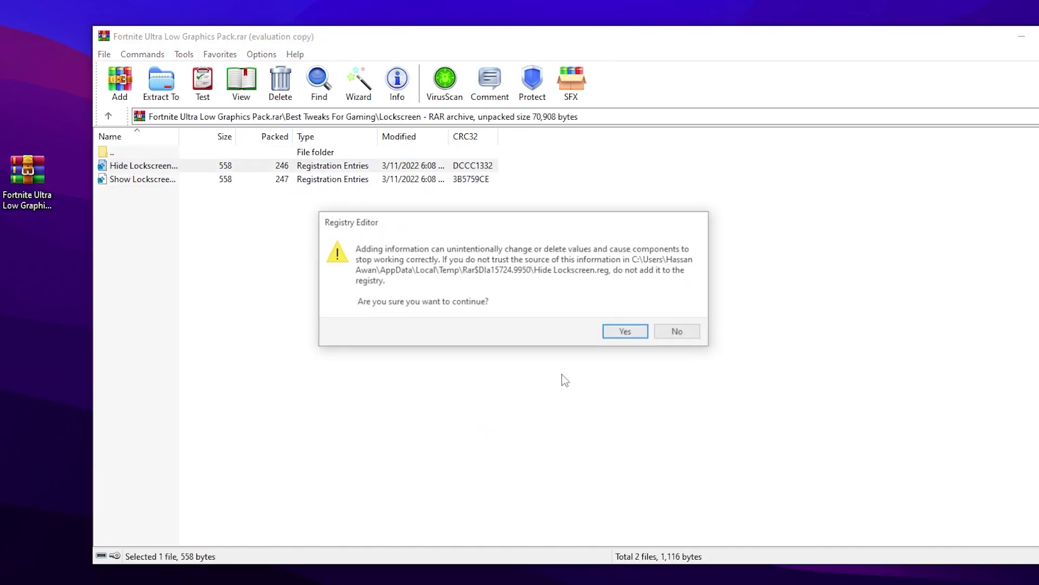
click(622, 331)
click(680, 319)
key(BackSpace)
Run Disable Idle.bat and Disable Sleep States.bat from the Power folder
double_click(129, 222)
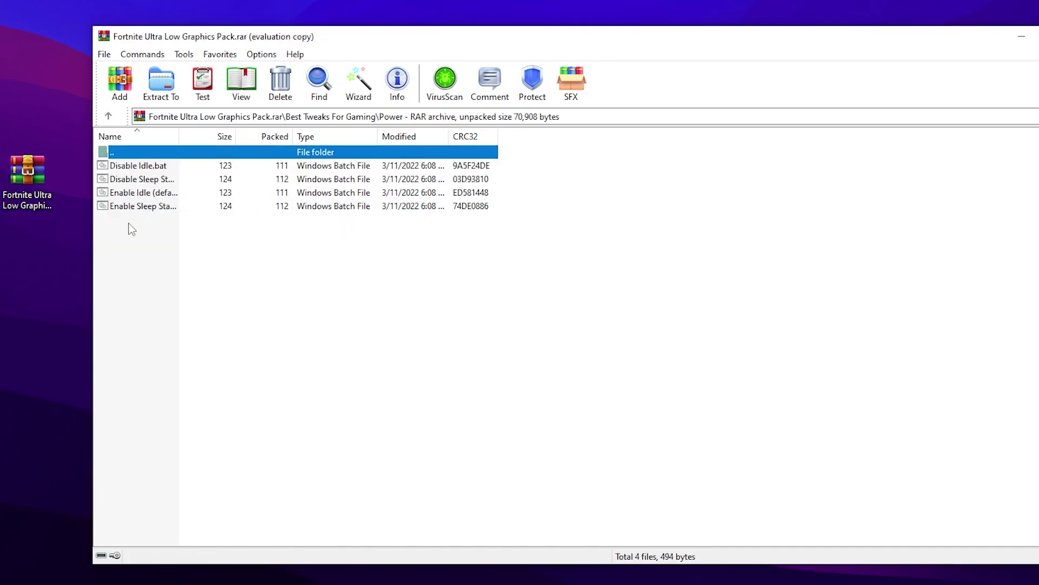
double_click(129, 169)
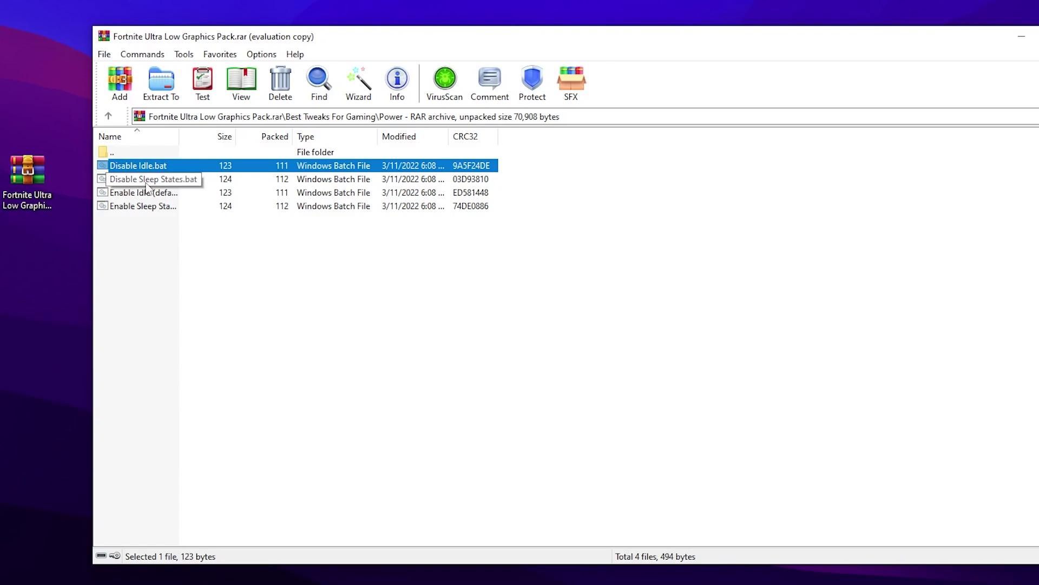
double_click(172, 183)
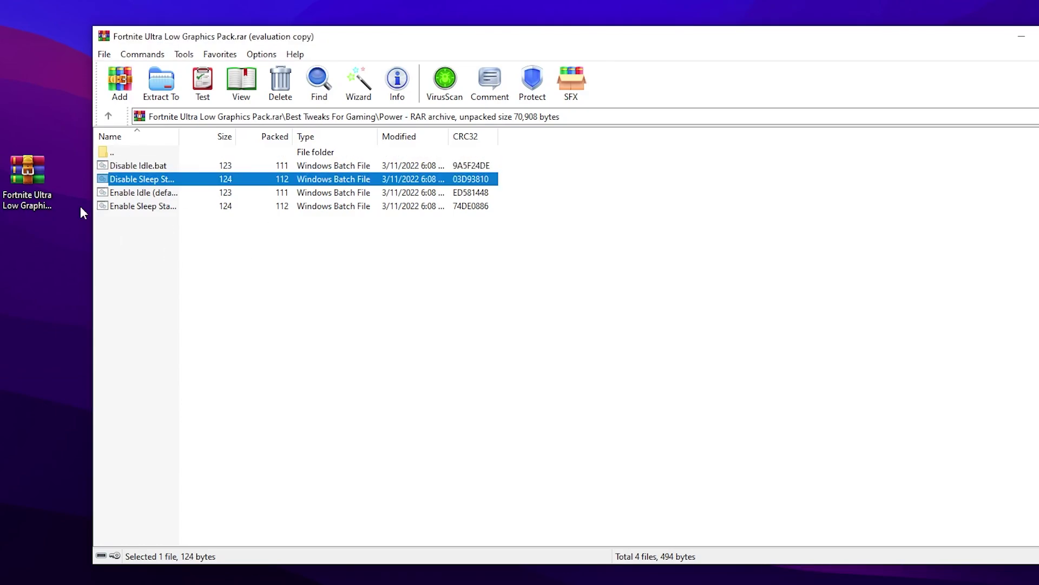
key(BackSpace)
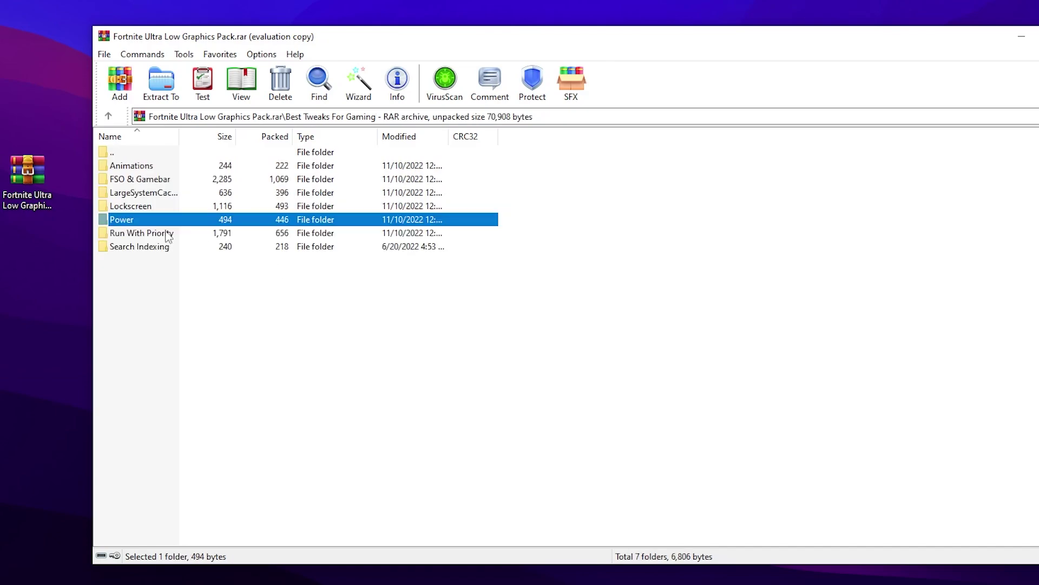
Merge the Remove Run With Priority registry file into the registry
double_click(139, 237)
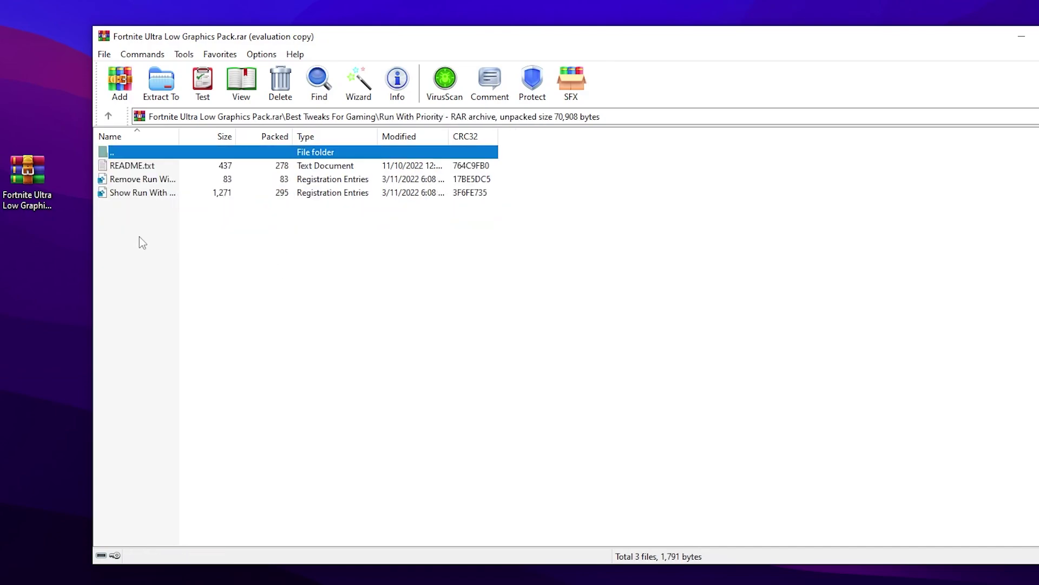
double_click(124, 184)
click(443, 397)
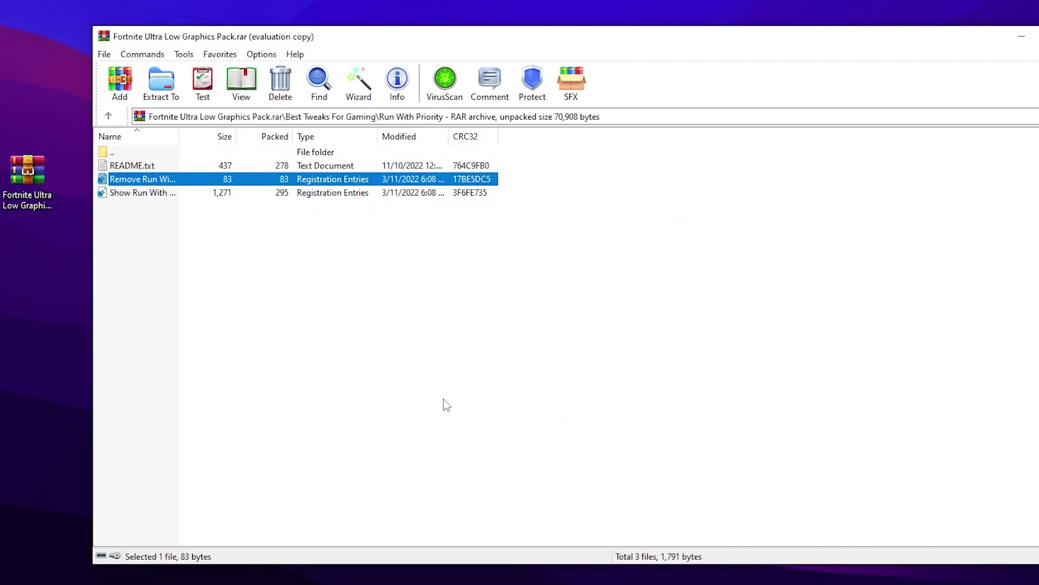
click(630, 333)
click(673, 315)
key(BackSpace)
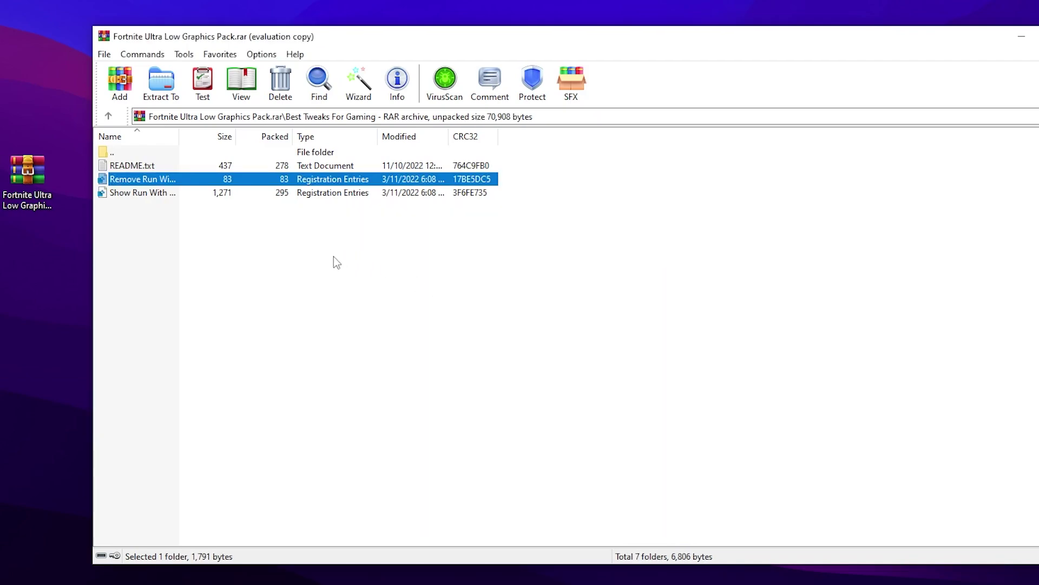
Run Disable Search Indexing.bat from the Search Indexing folder
double_click(144, 248)
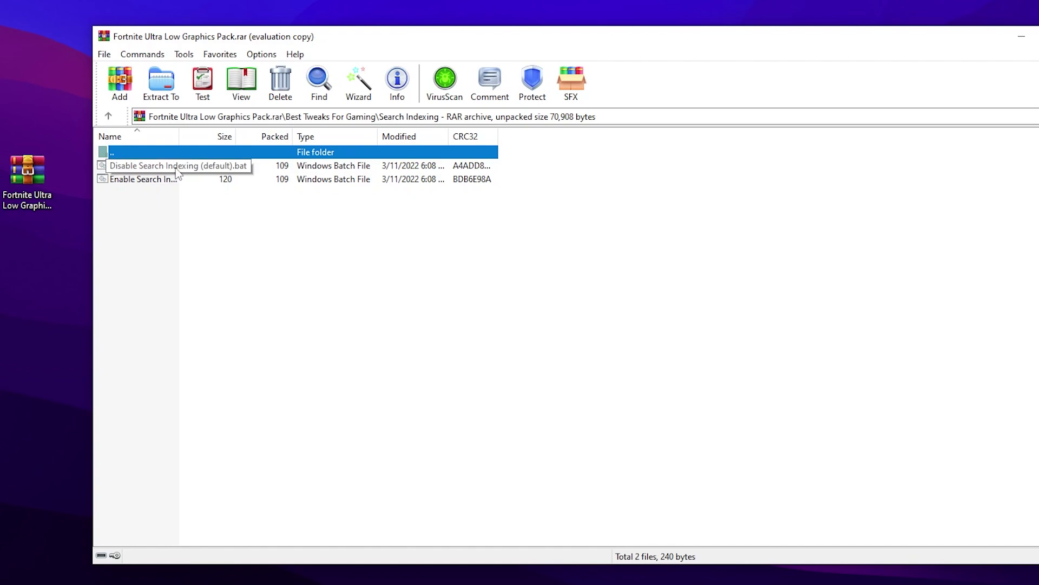
double_click(128, 166)
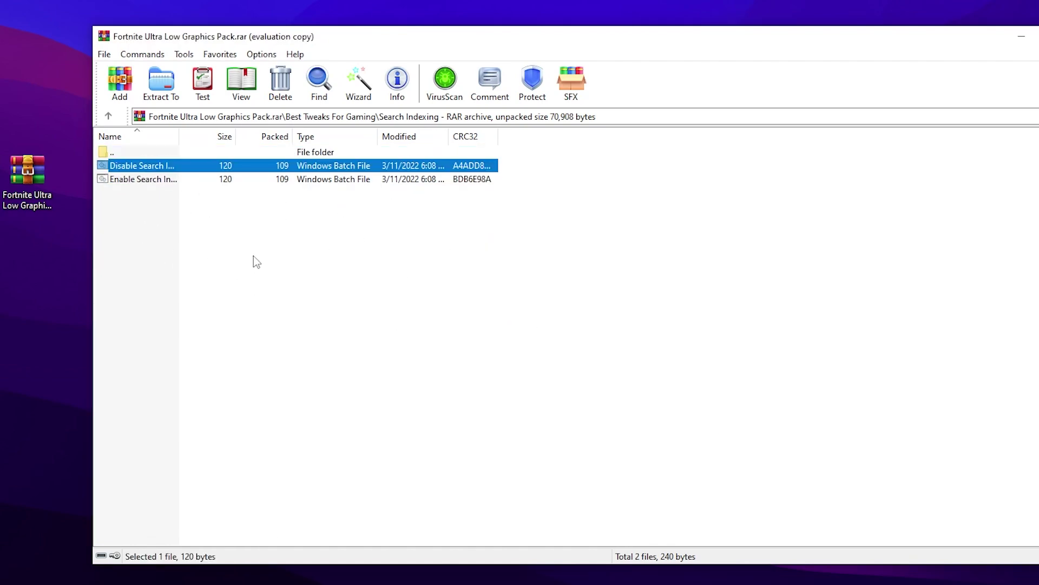
key(BackSpace)
key(BackSpace)
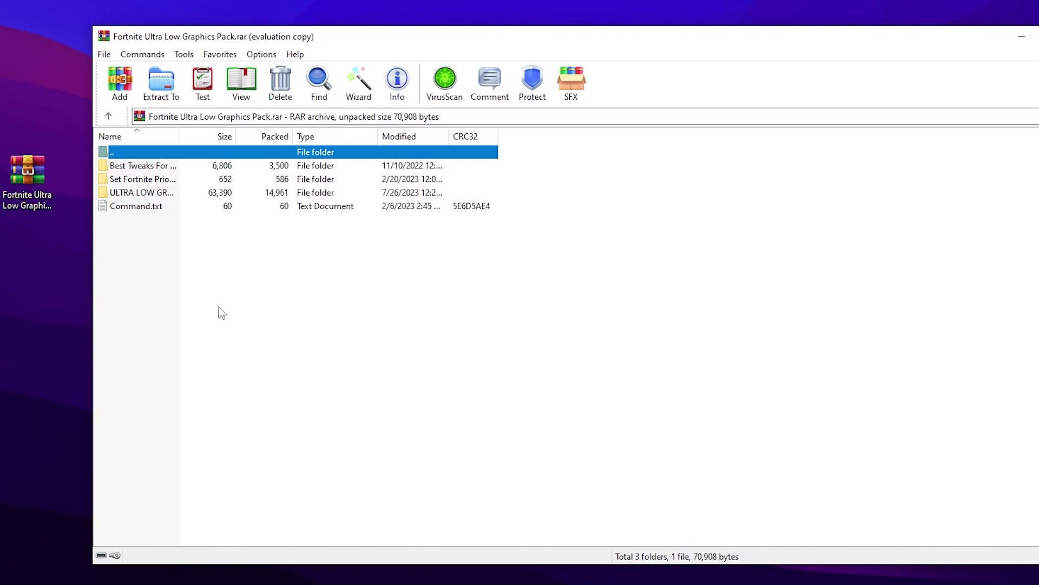
double_click(145, 179)
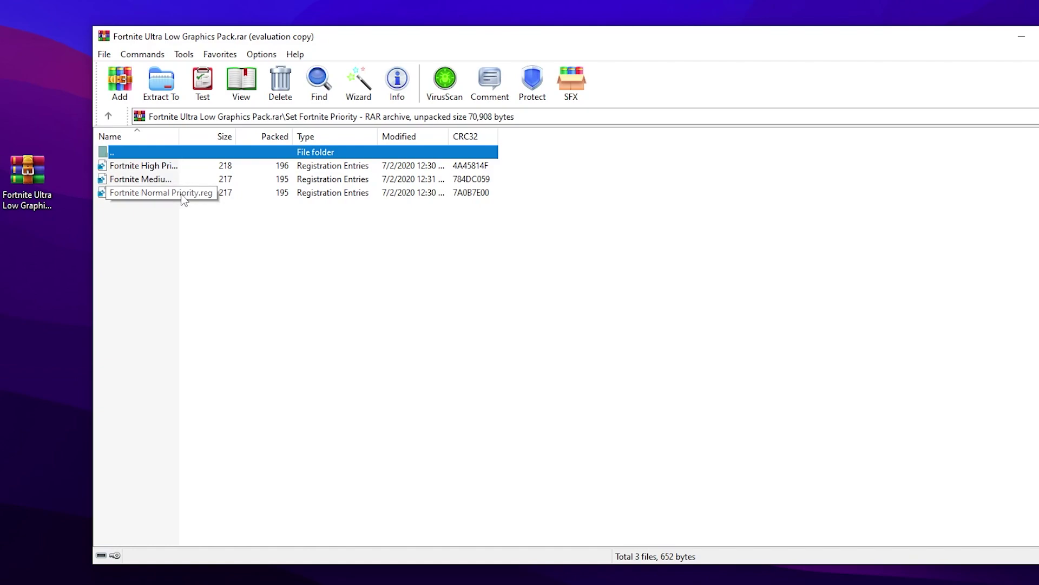
click(108, 116)
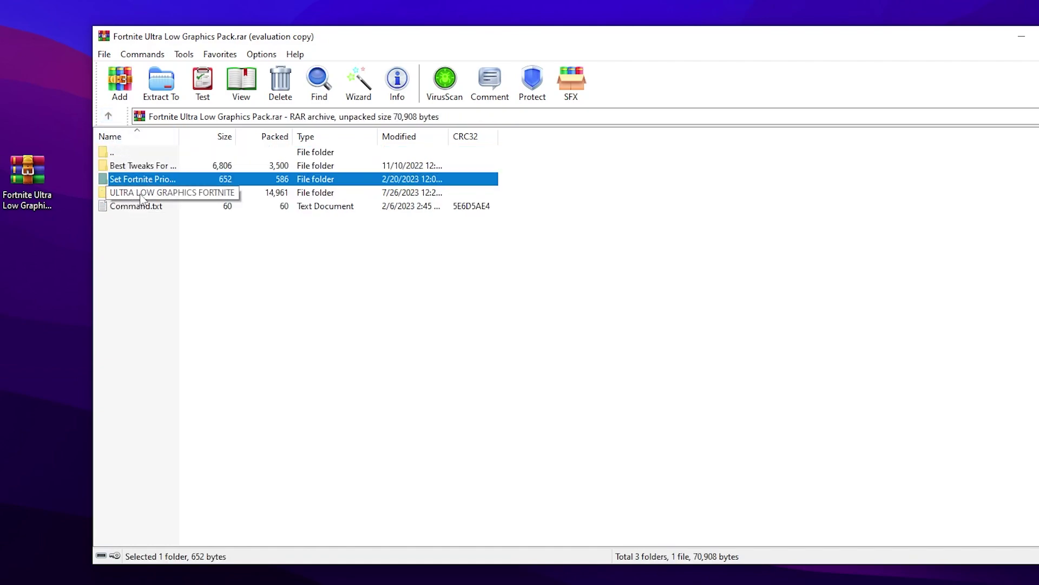
Extract GameUserSettings.ini from ULTRA LOW GRAPHICS FORTNITE > LOW END PC to the desktop and copy it
double_click(169, 193)
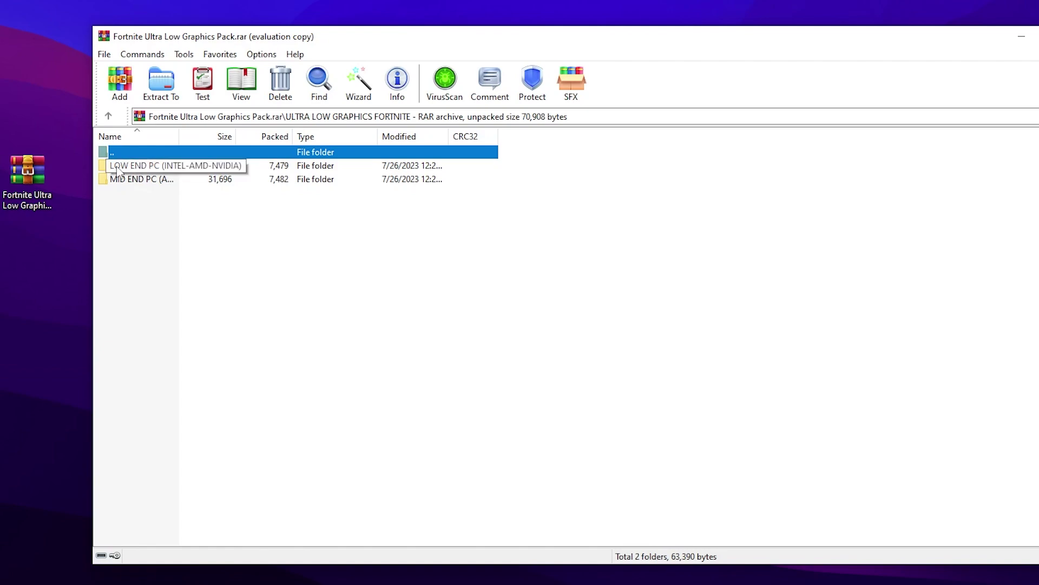
double_click(166, 169)
drag(151, 167, 33, 249)
right_click(30, 251)
click(69, 507)
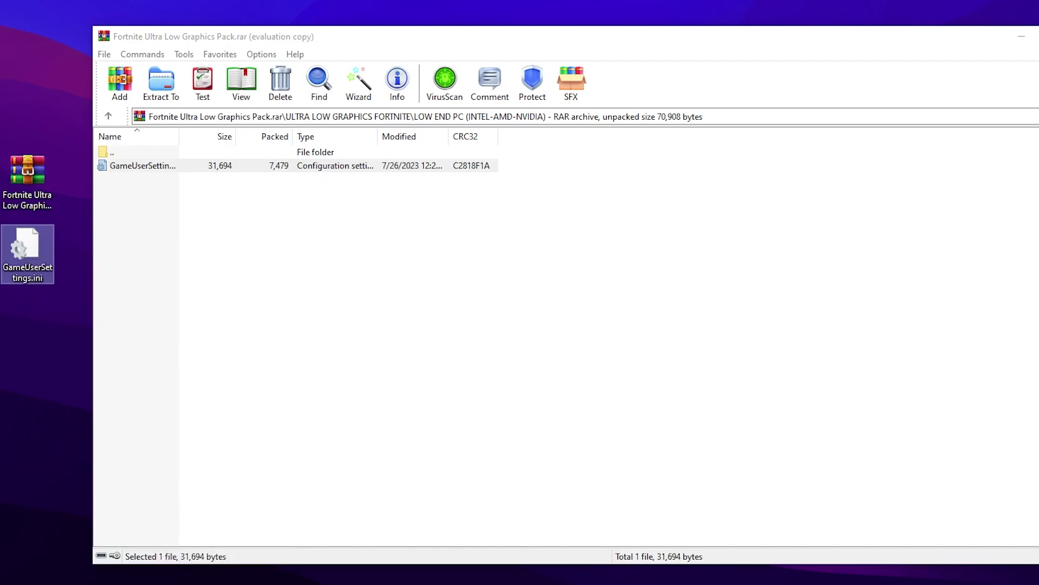
Go to %localappdata%\FortniteGame\Saved\Config\WindowsClient via the Run prompt
key(super)
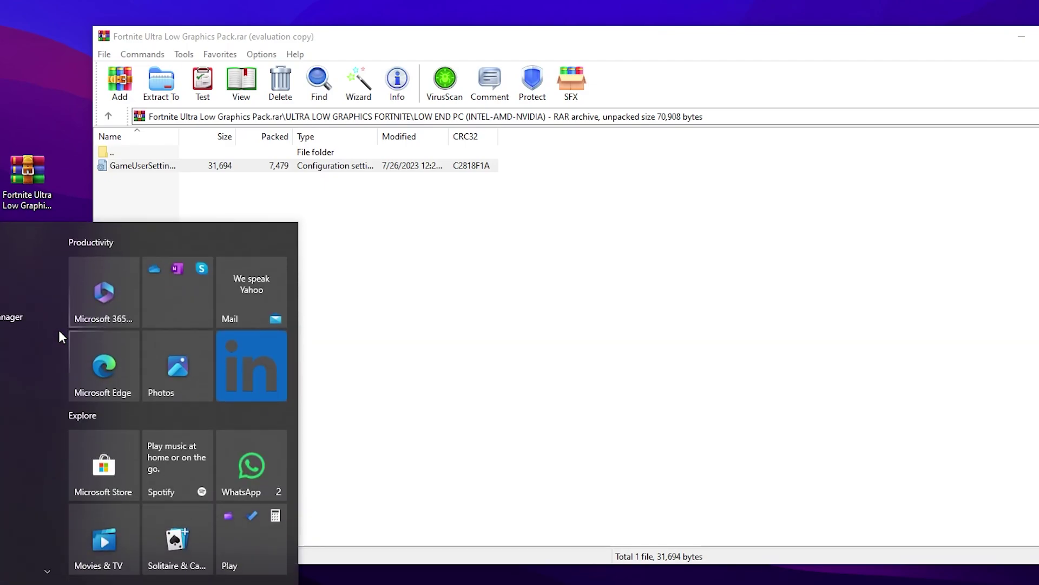
key(super+r)
drag(2, 536, 461, 234)
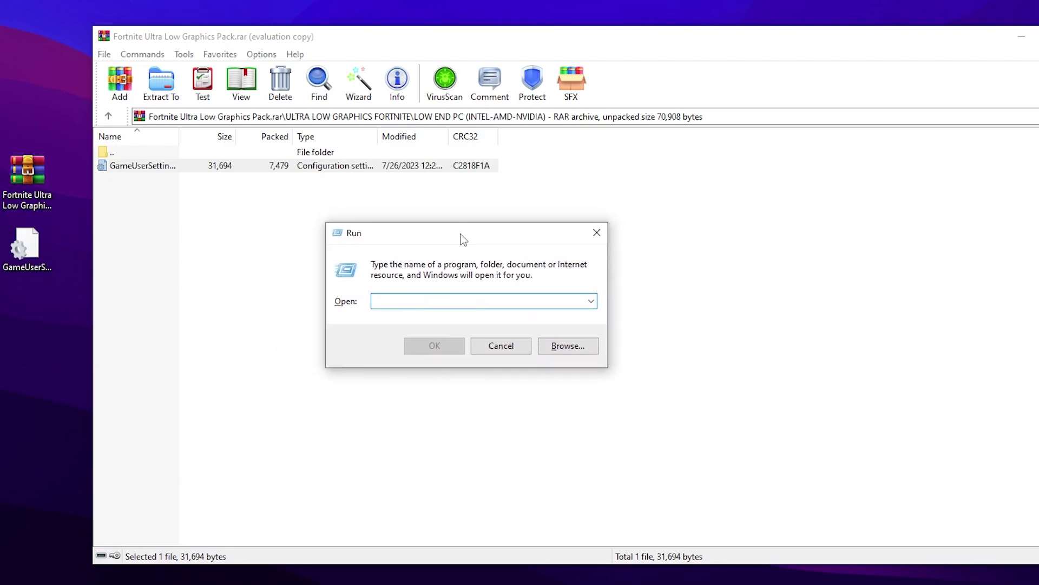
text(%locva)
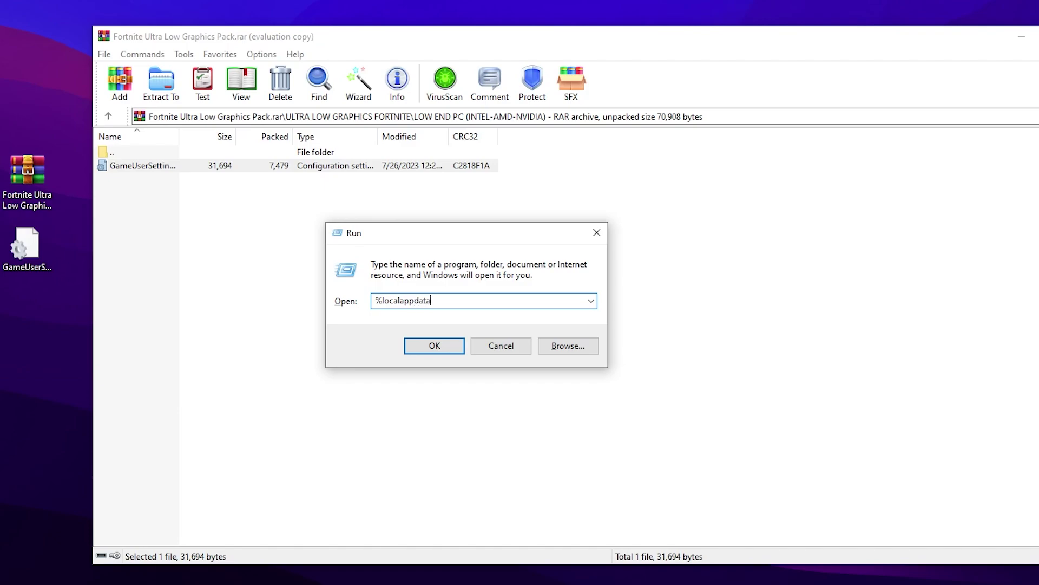
key(Return)
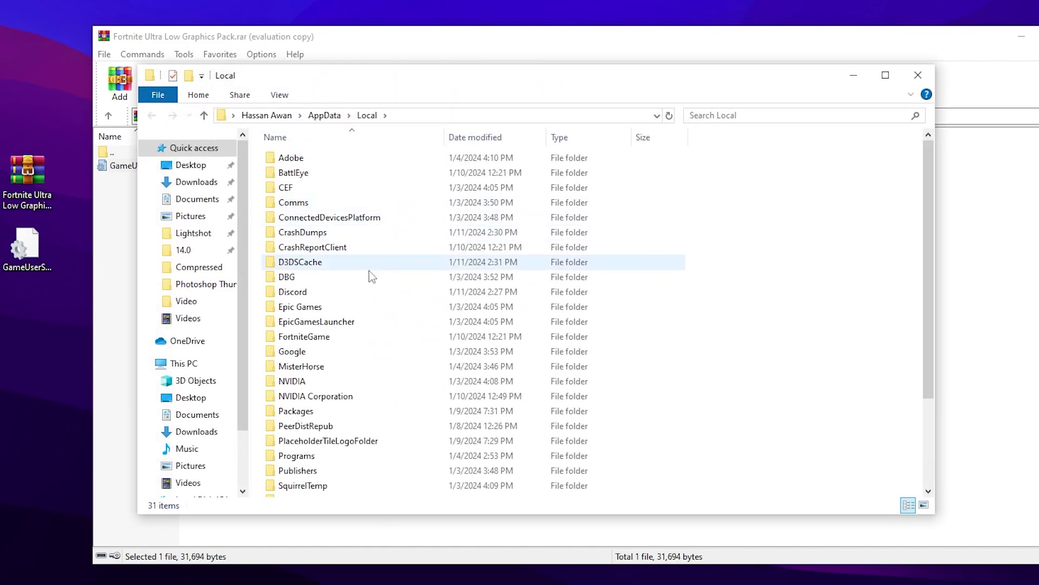
double_click(295, 336)
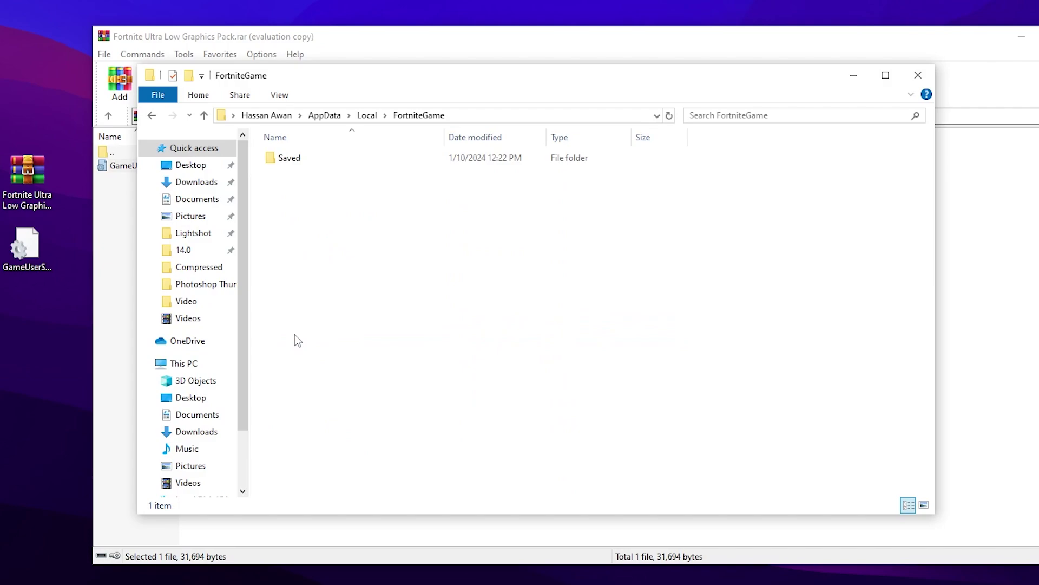
double_click(288, 157)
double_click(305, 174)
double_click(320, 175)
Paste GameUserSettings.ini there, replacing the existing file, and close the Explorer window
right_click(335, 222)
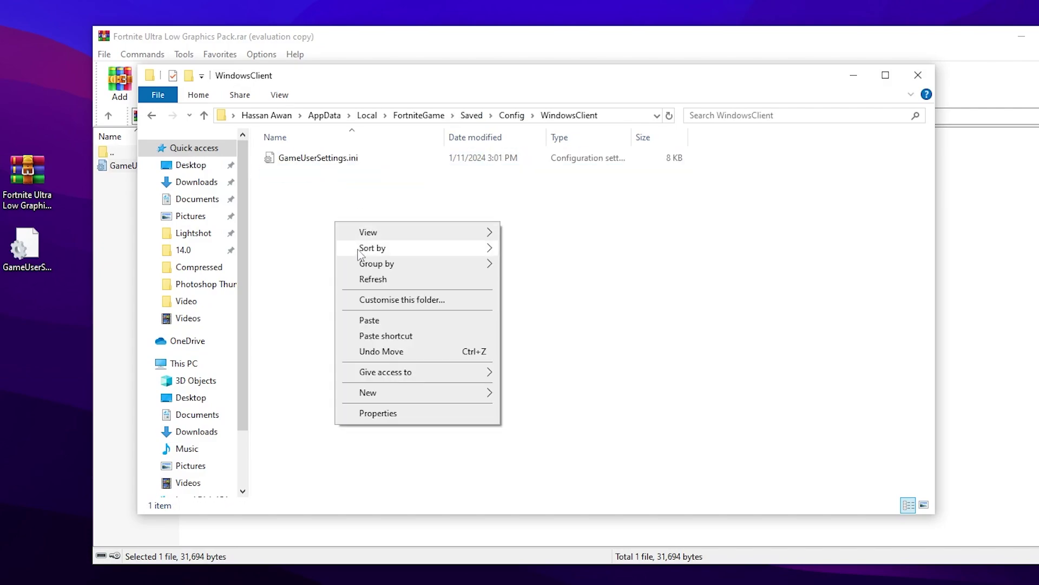
click(378, 324)
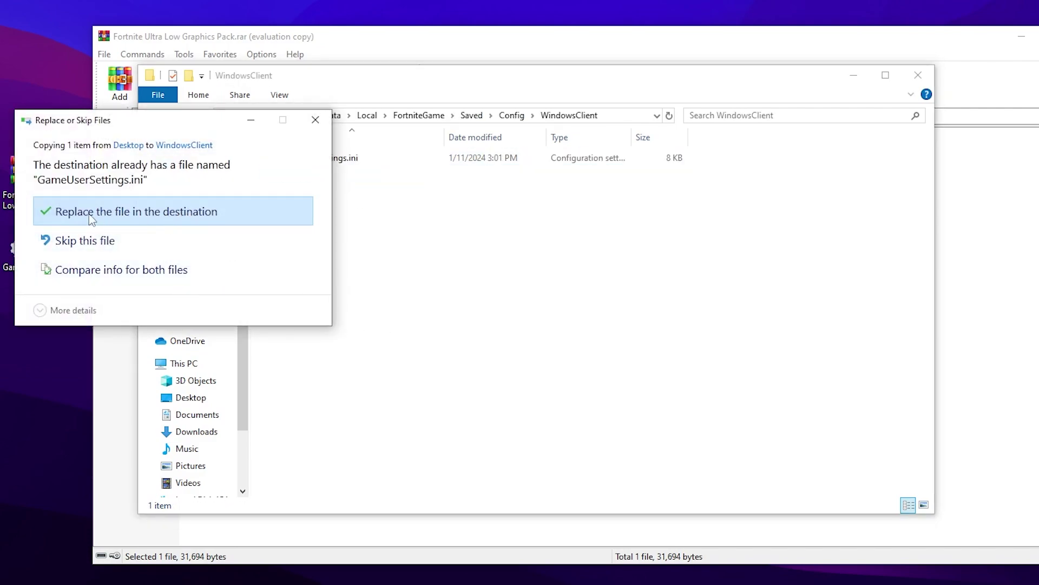
click(316, 118)
click(924, 84)
key(BackSpace)
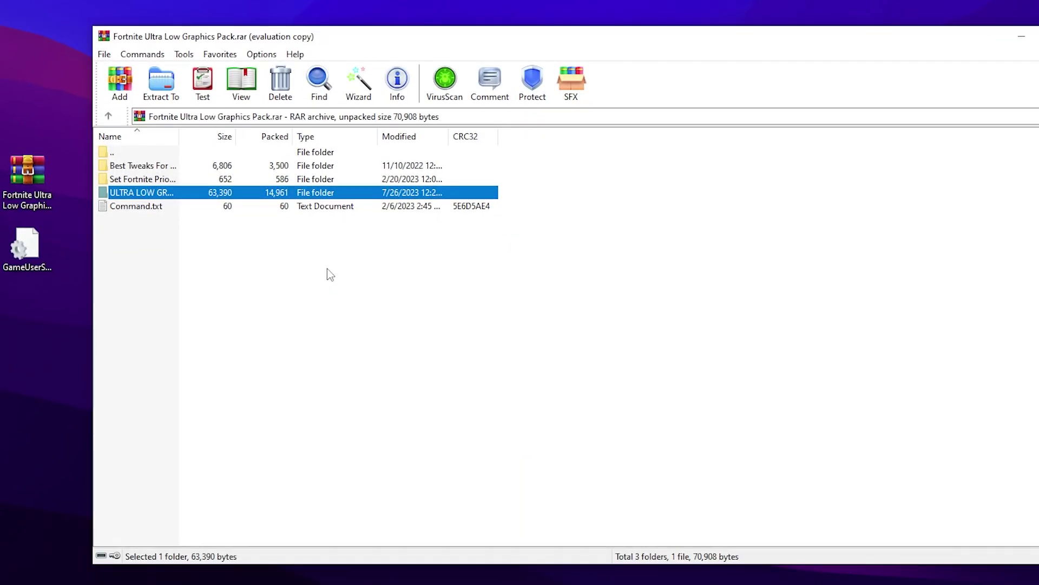
Open Command.txt in Notepad and select its launch options line
double_click(156, 209)
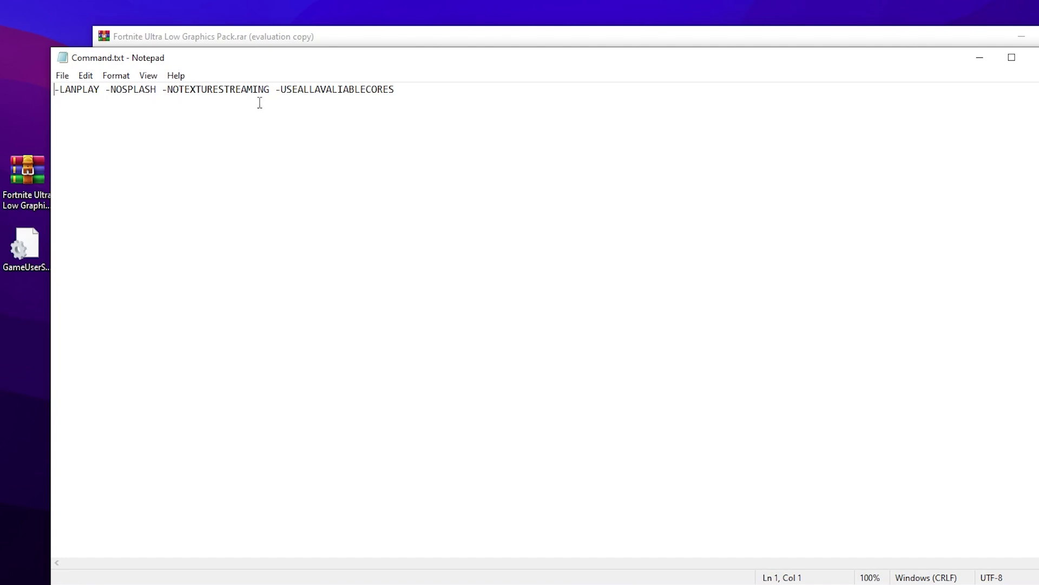
drag(411, 94, 7, 90)
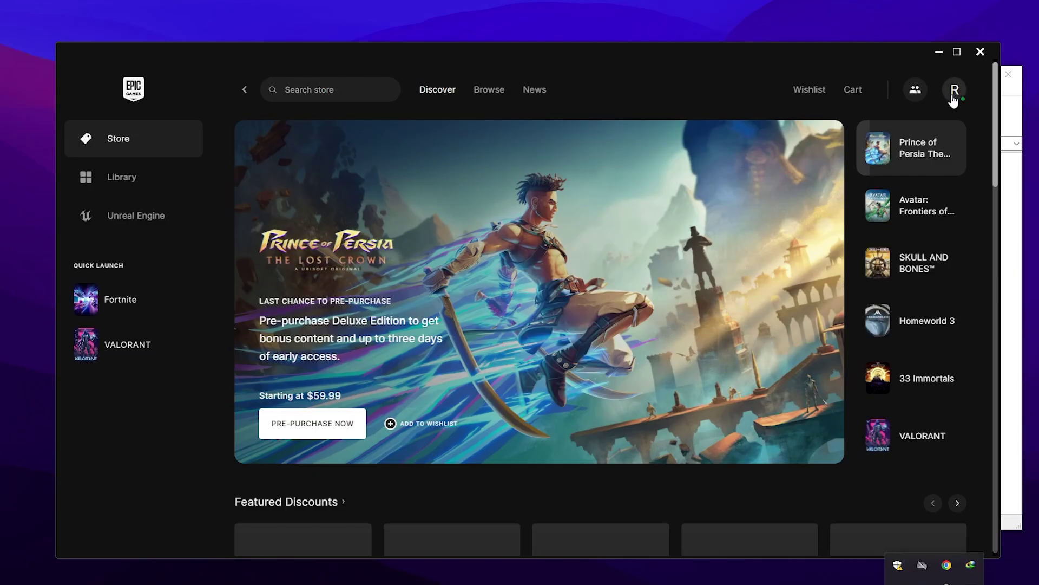
Enable Fortnite's additional command-line arguments and paste -LANPLAY -NOSPLASH -NOTEXTURESTREAMING -USEALLAVALIABLECORES
click(955, 91)
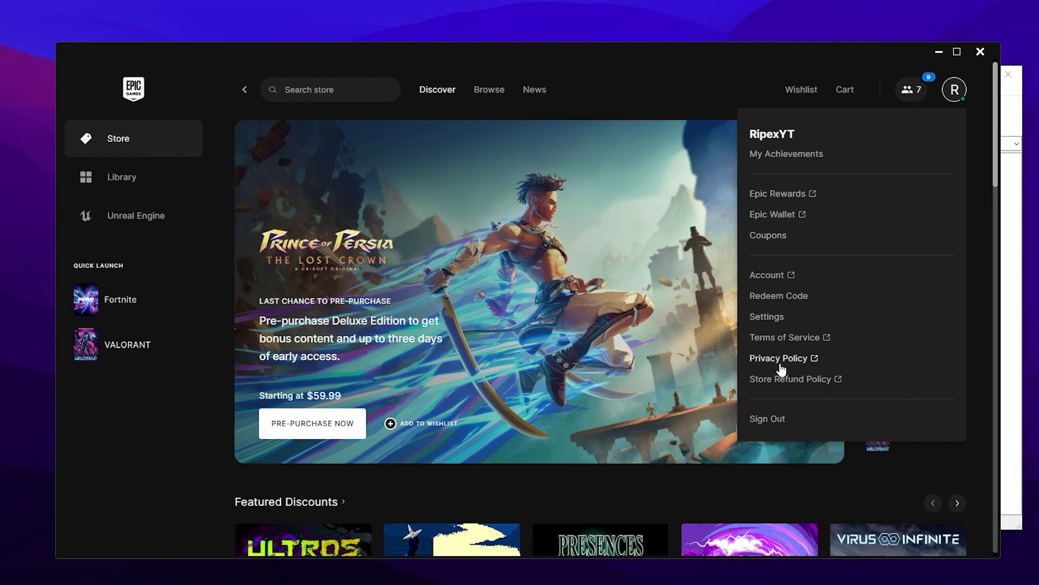
click(764, 319)
scroll(710, 319, down, 10)
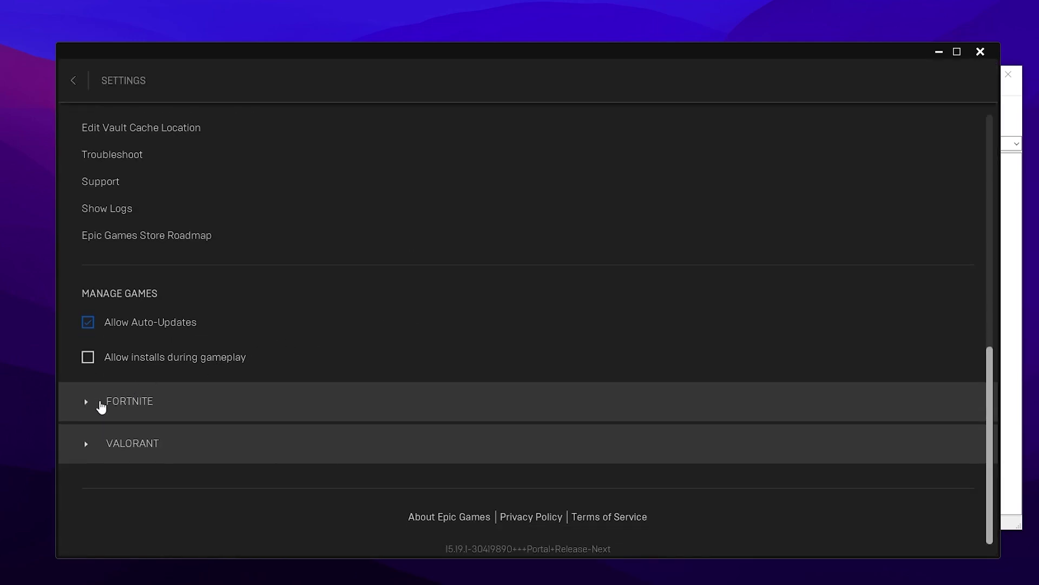
click(87, 411)
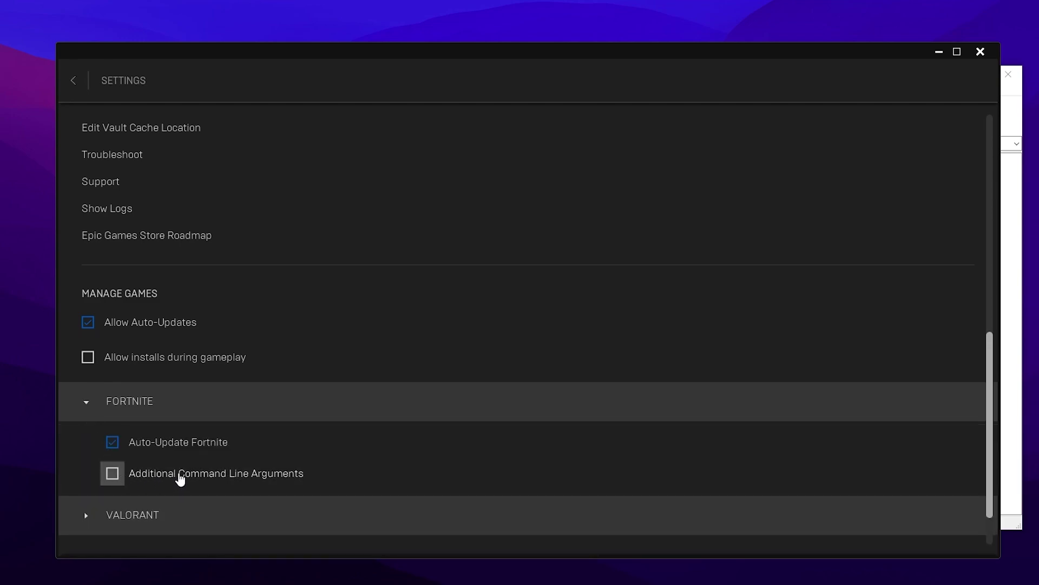
click(113, 474)
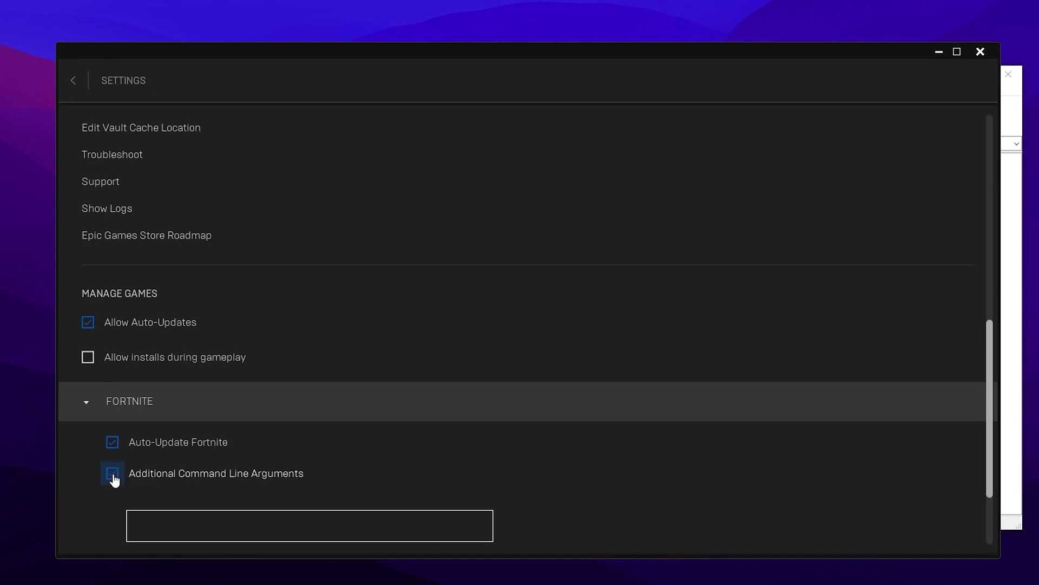
key(ctrl+v)
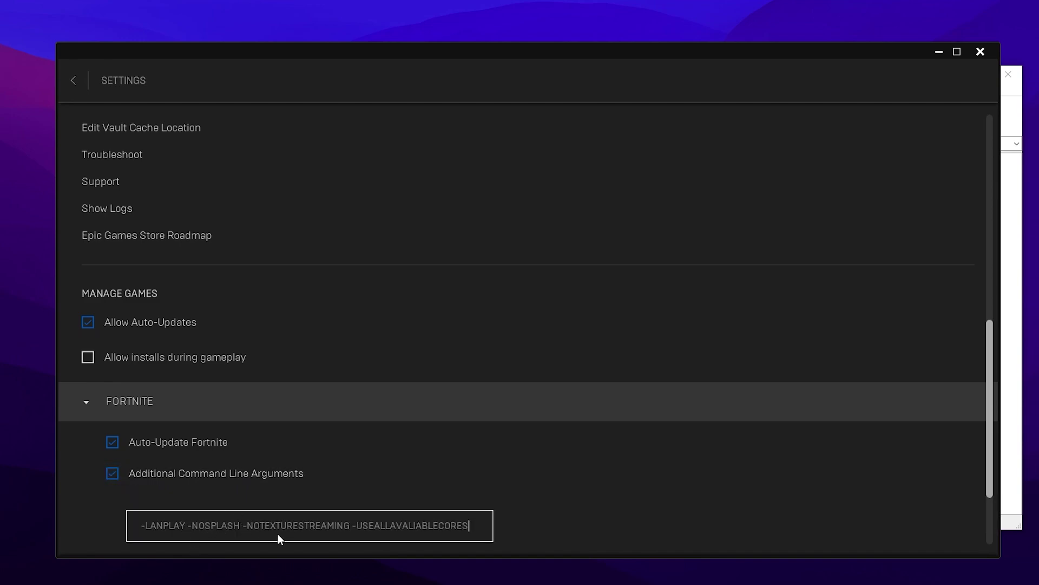
click(73, 81)
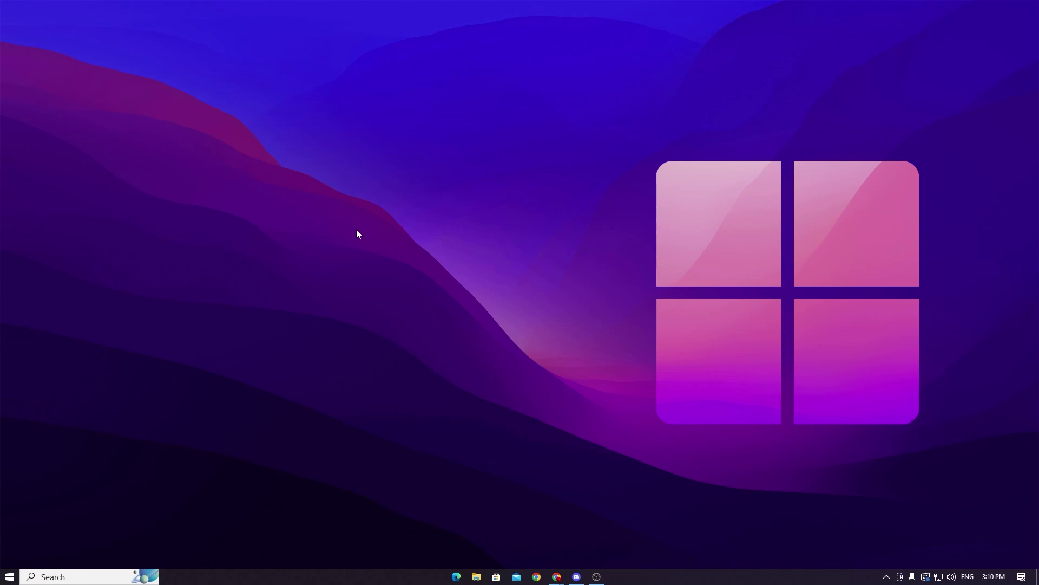
Browse to C:\Program Files\Epic Games\Fortnite\FortniteGame\Binaries\Win64 and find FortniteClient-Win64-Shipping.exe
click(477, 576)
scroll(282, 365, down, 2)
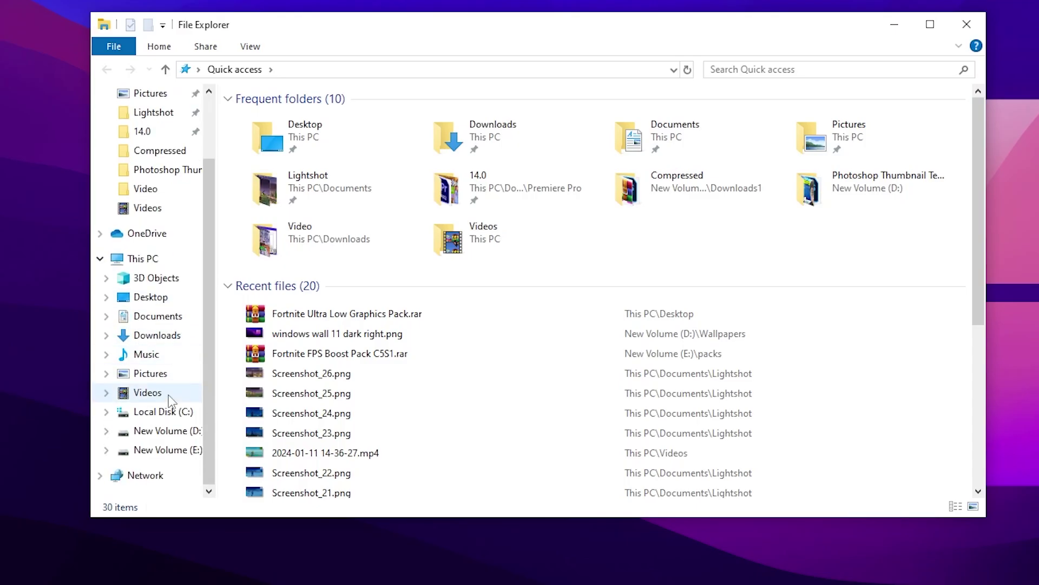
click(145, 417)
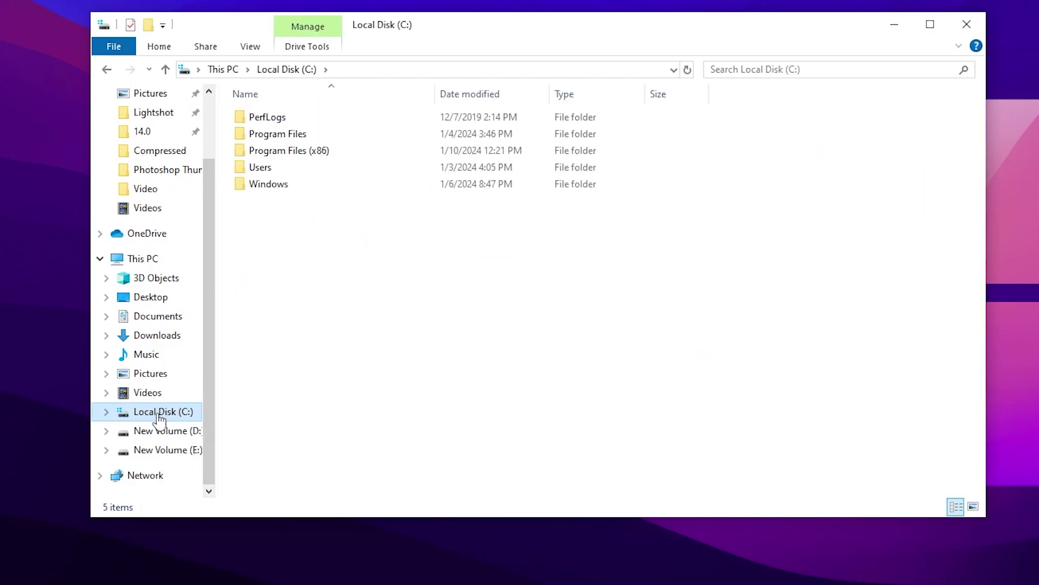
double_click(283, 135)
double_click(272, 151)
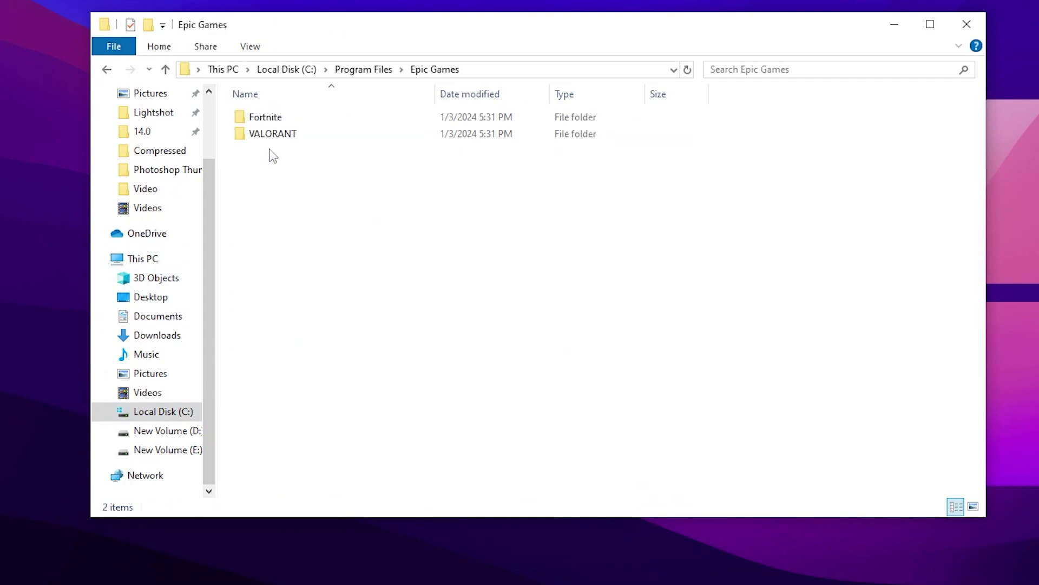
double_click(279, 116)
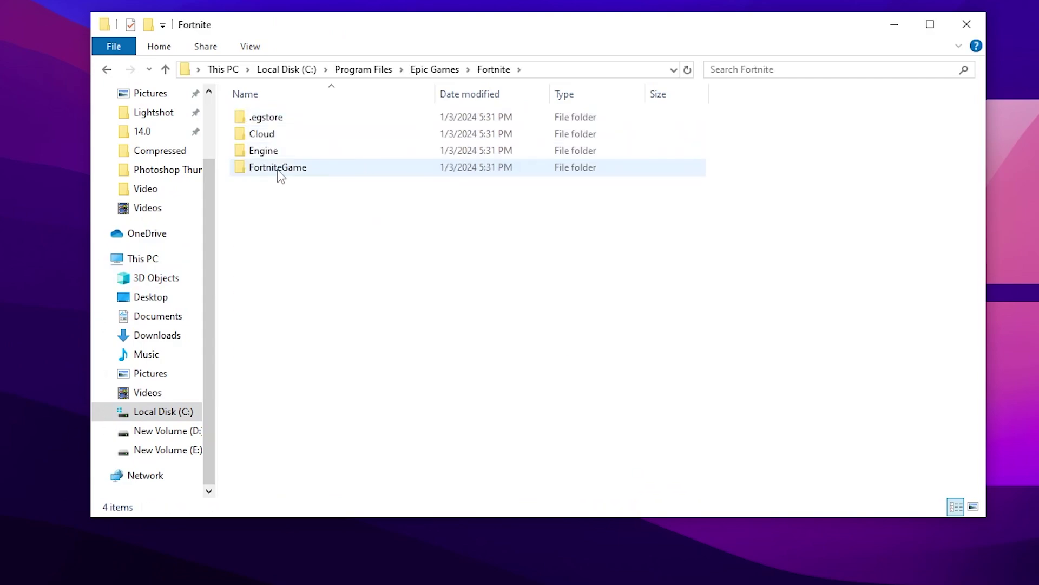
double_click(278, 167)
double_click(273, 117)
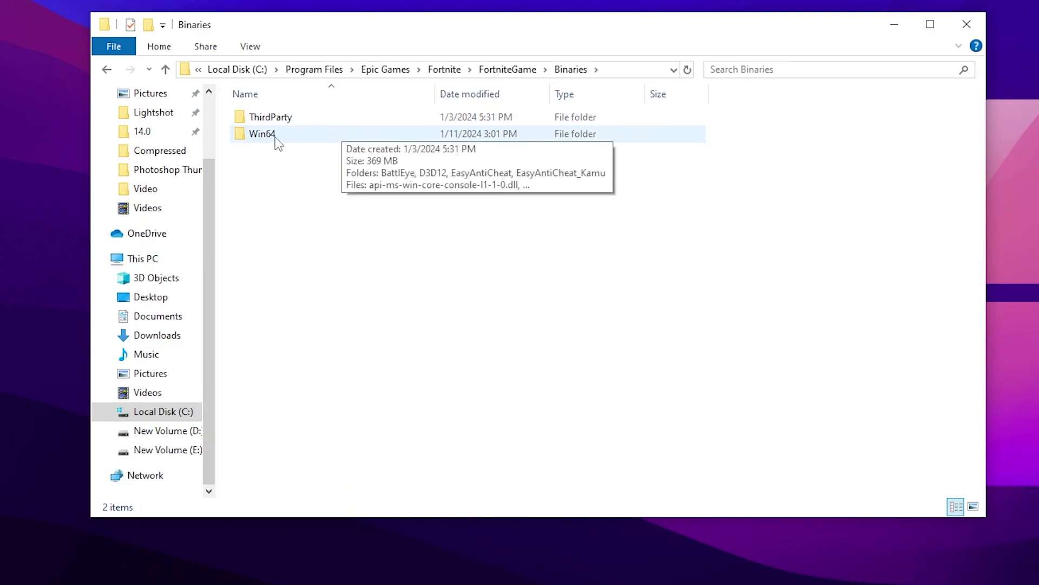
double_click(268, 134)
scroll(426, 250, down, 6)
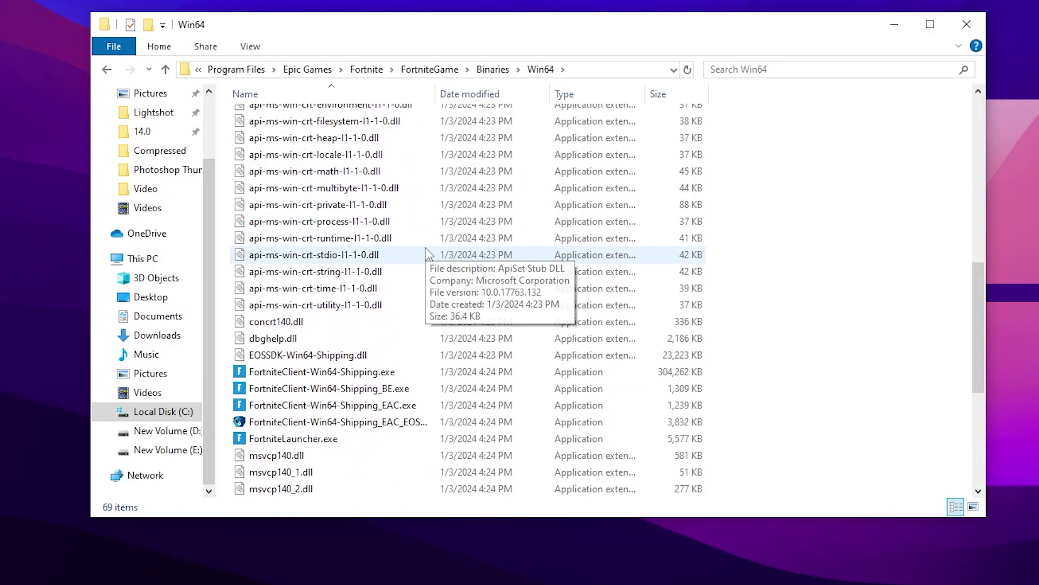
scroll(427, 250, down, 1)
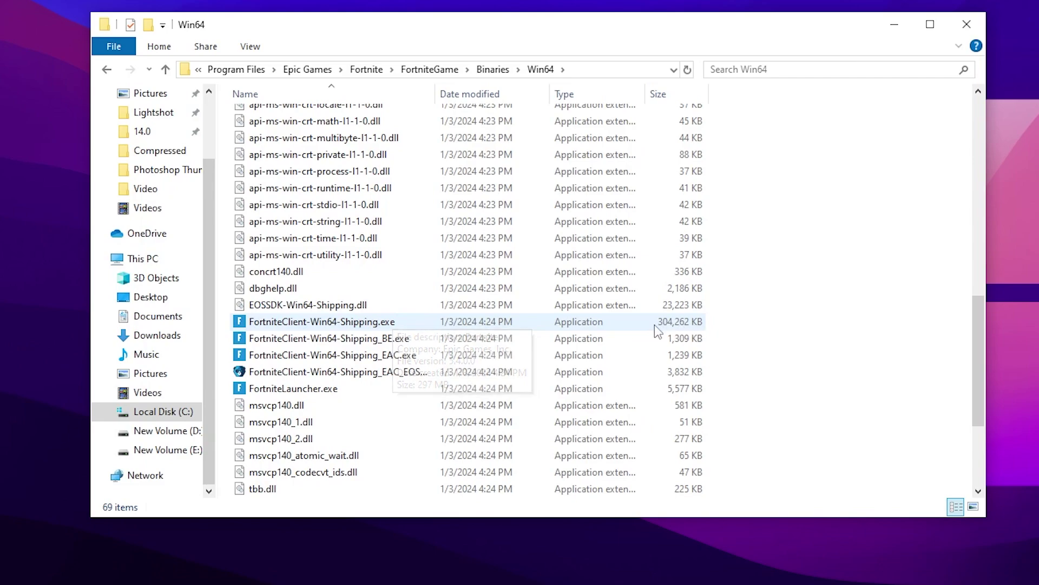
Disable full-screen optimisations in FortniteClient-Win64-Shipping.exe's Compatibility properties
right_click(373, 322)
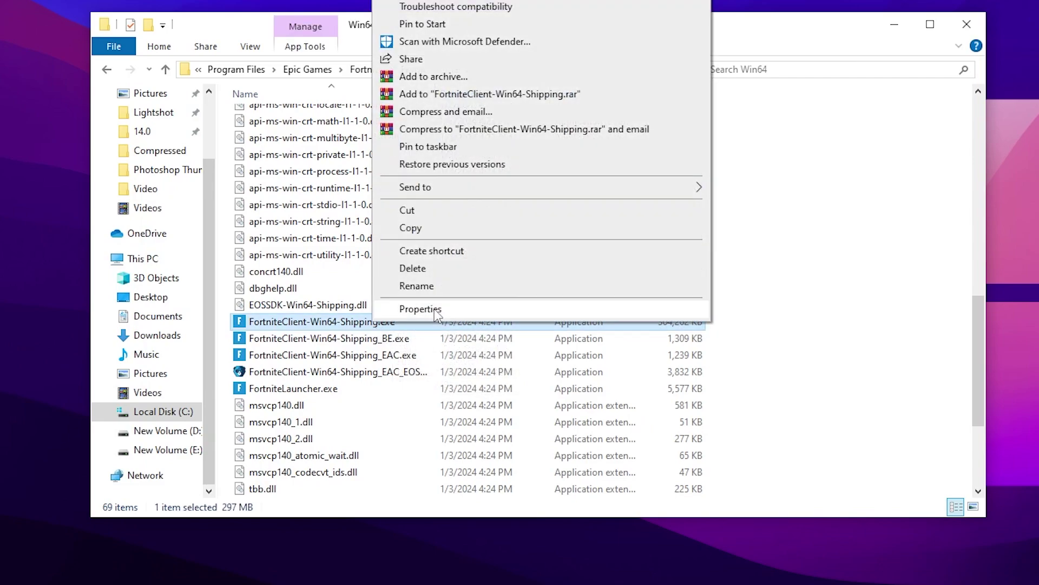
click(437, 312)
click(517, 310)
drag(519, 276, 512, 99)
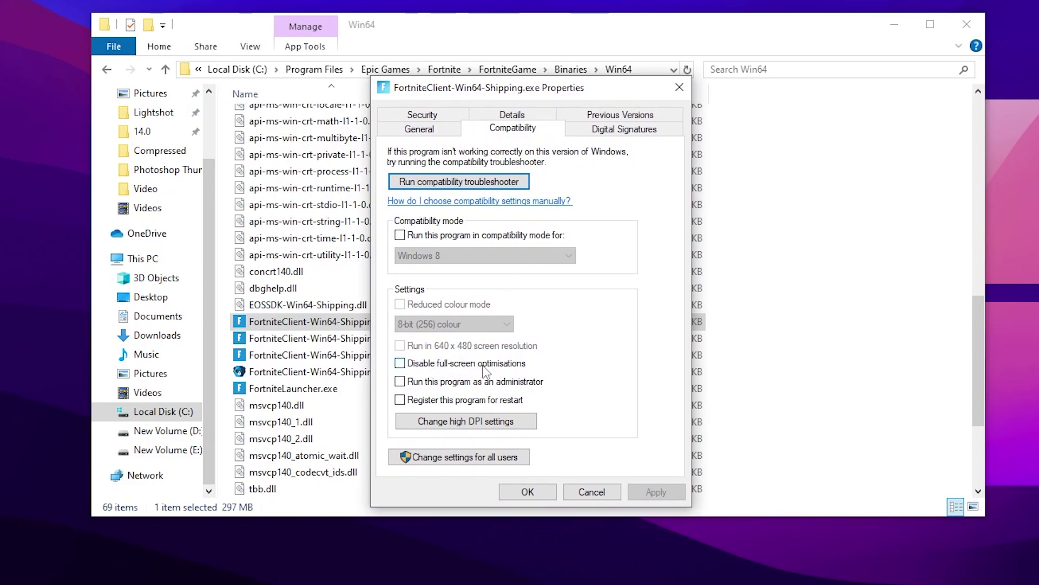
click(507, 364)
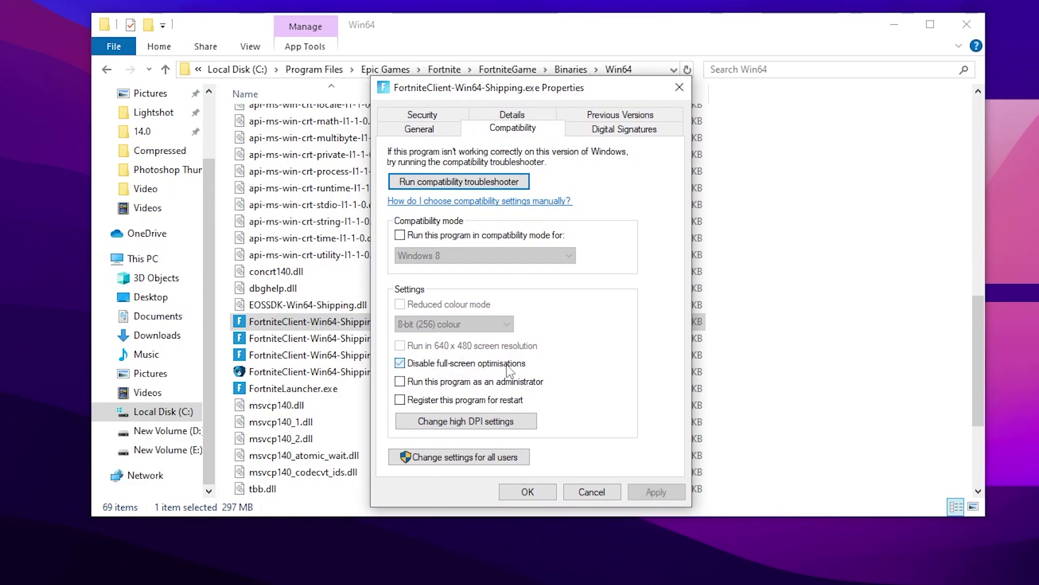
Override high DPI scaling behaviour for the executable, then apply and close its properties
click(480, 424)
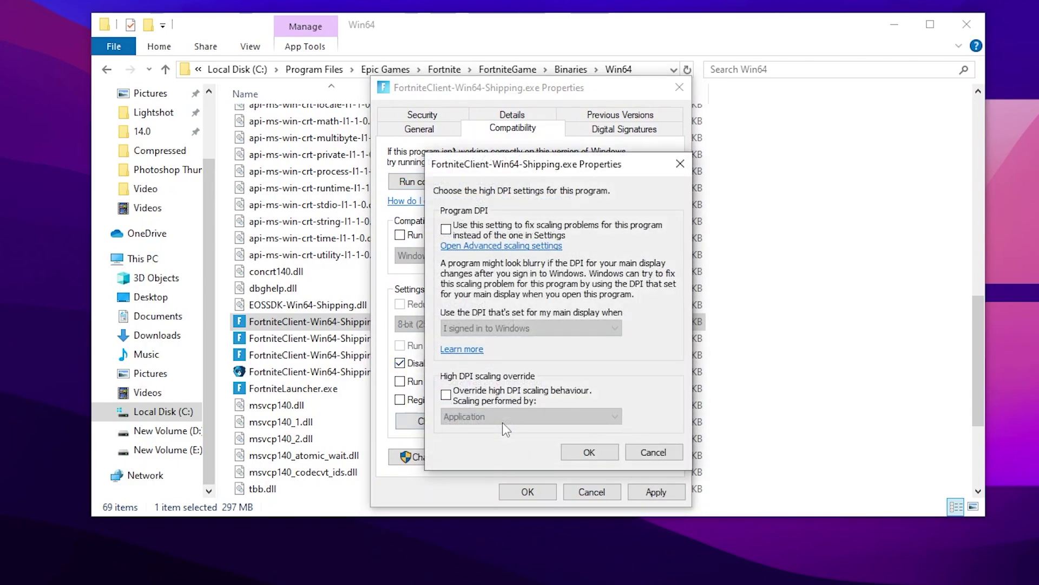
click(483, 401)
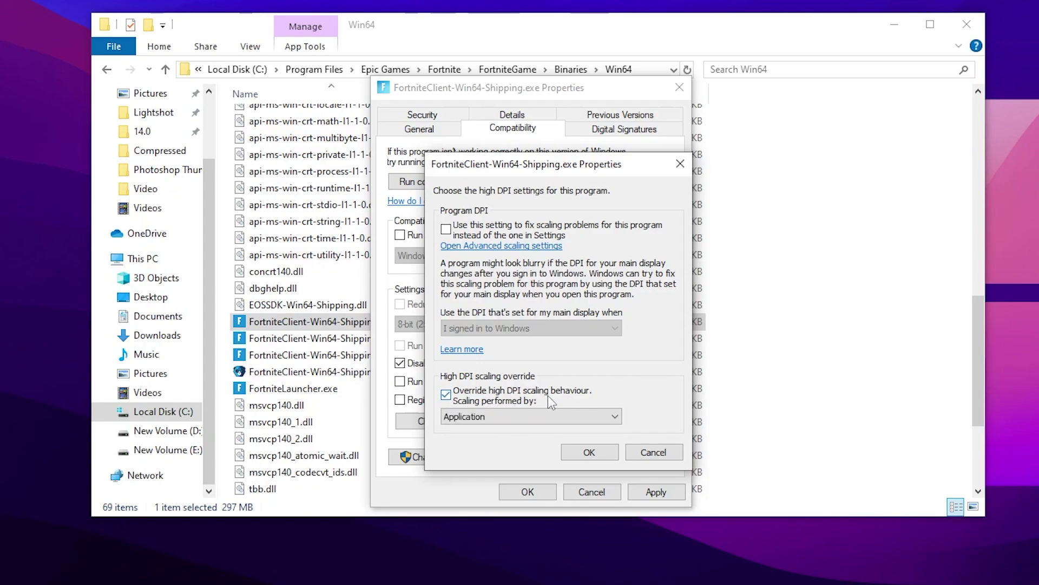
click(590, 453)
click(657, 492)
click(541, 490)
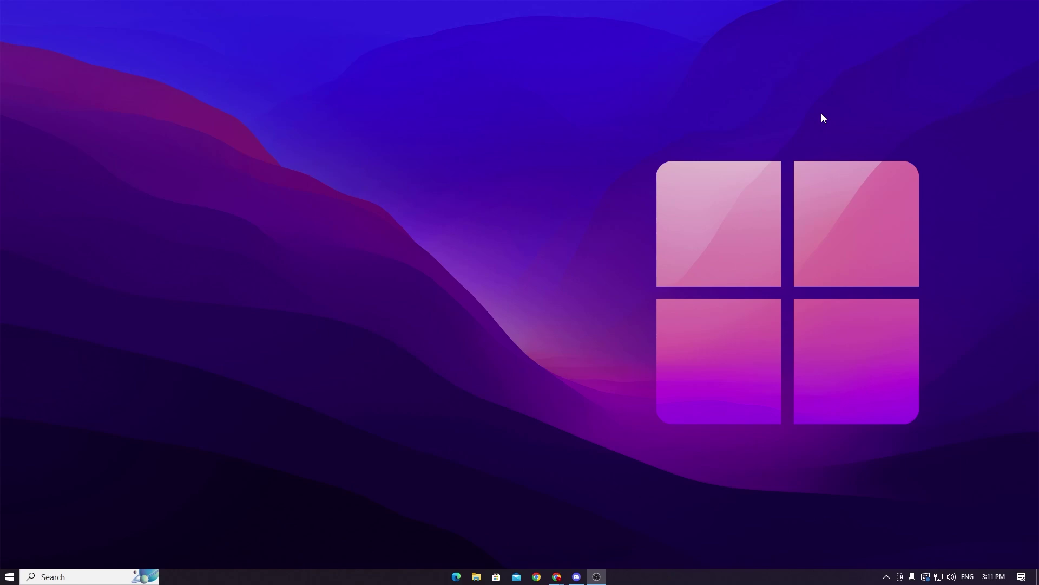
Launch System Configuration by running msconfig from the Run prompt
key(super+r)
drag(134, 470, 476, 244)
text(msconfig)
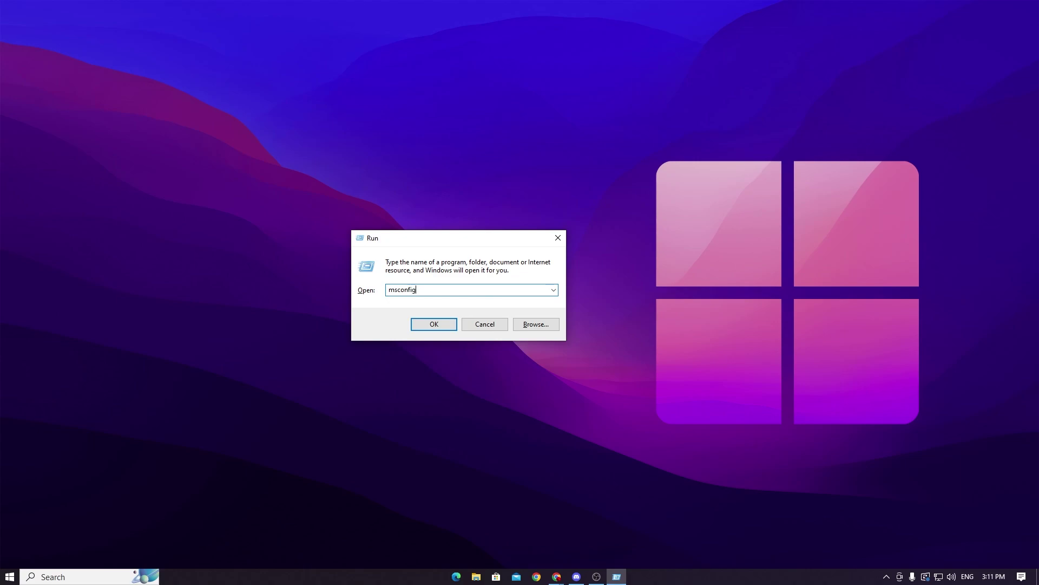
key(Return)
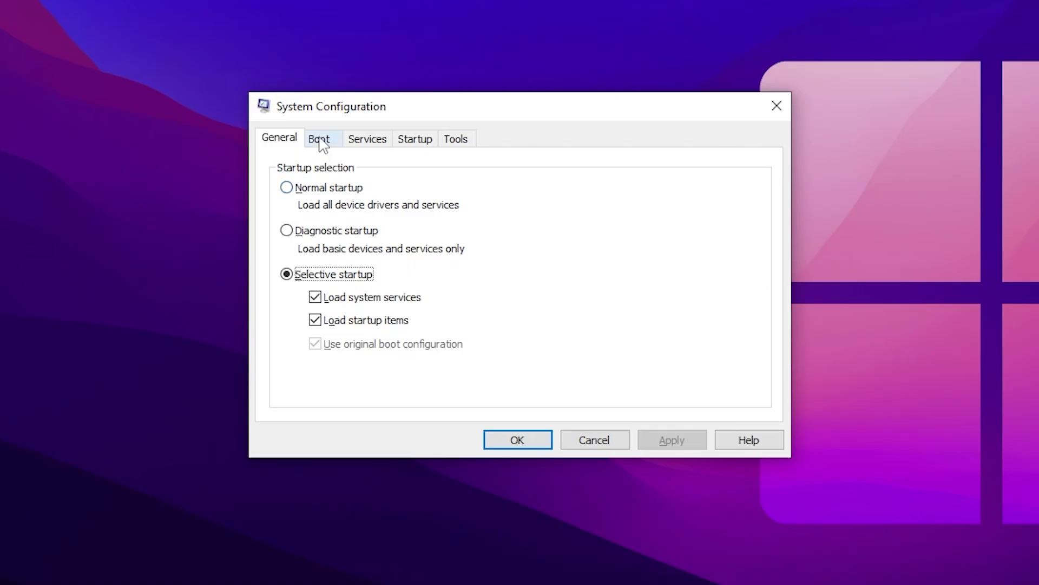
Set the boot advanced options to 16 processors, apply, and exit without restarting
click(320, 140)
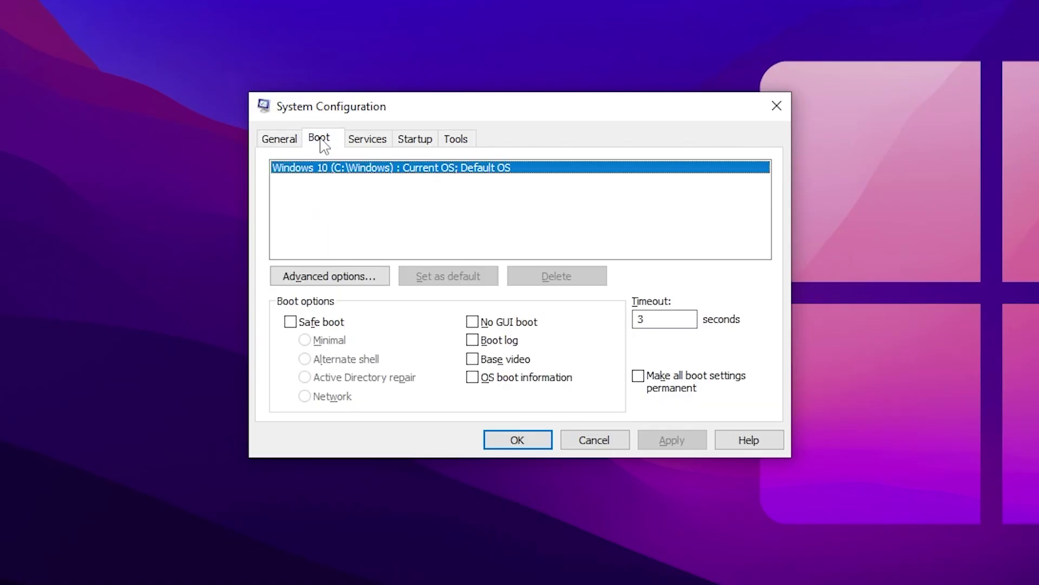
click(325, 286)
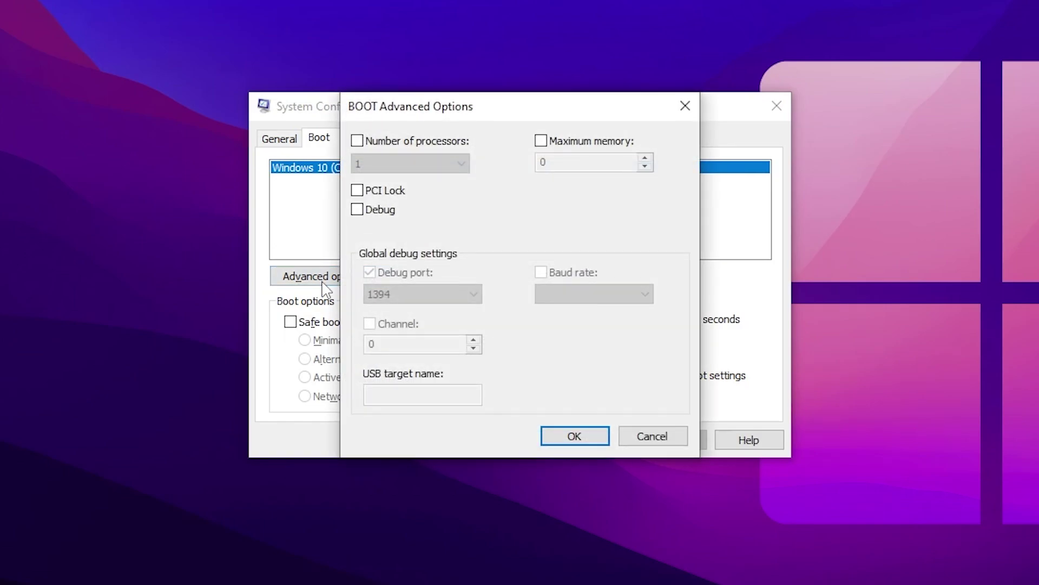
click(357, 141)
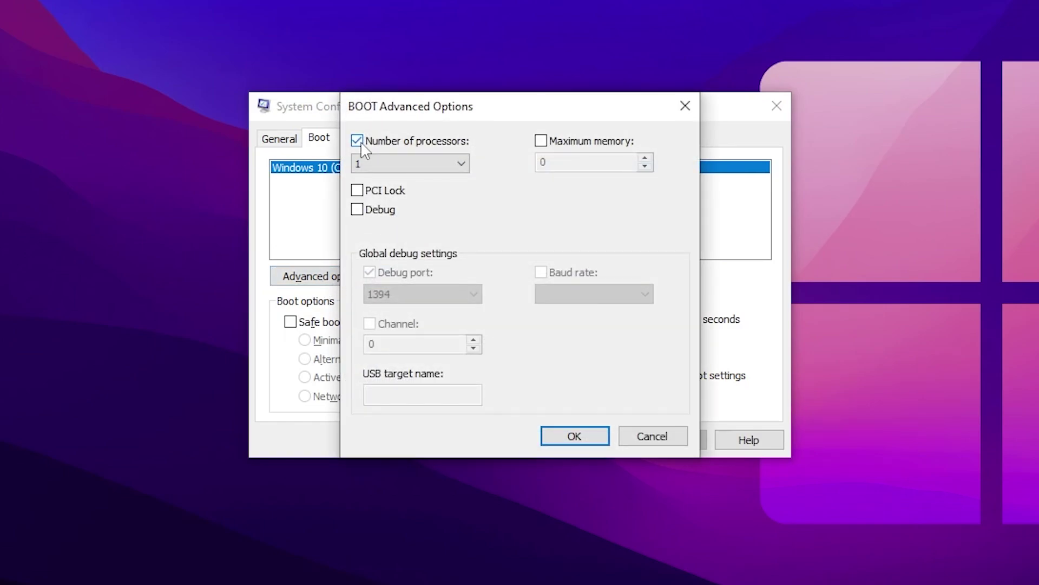
click(419, 165)
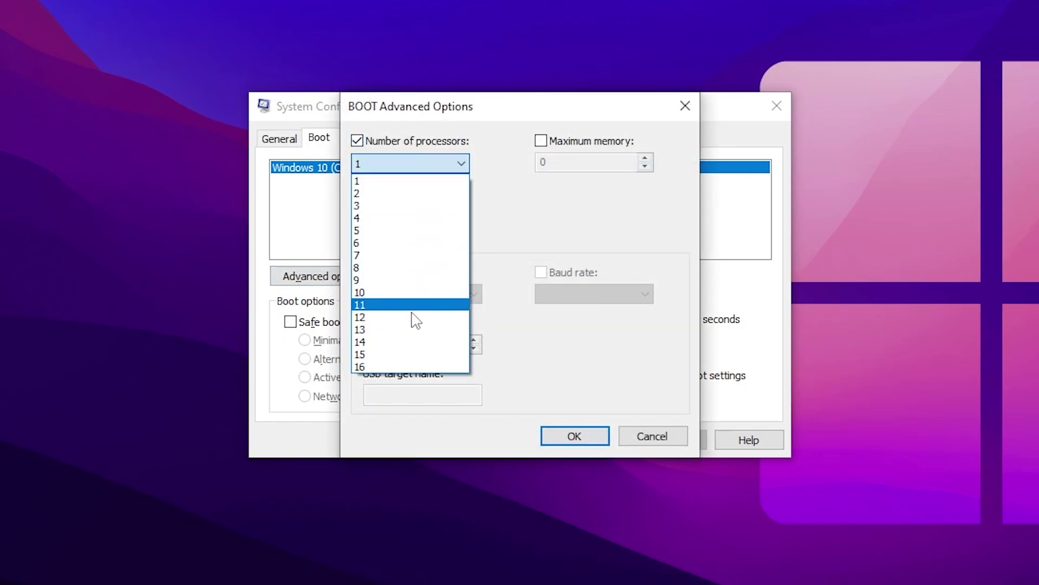
click(362, 368)
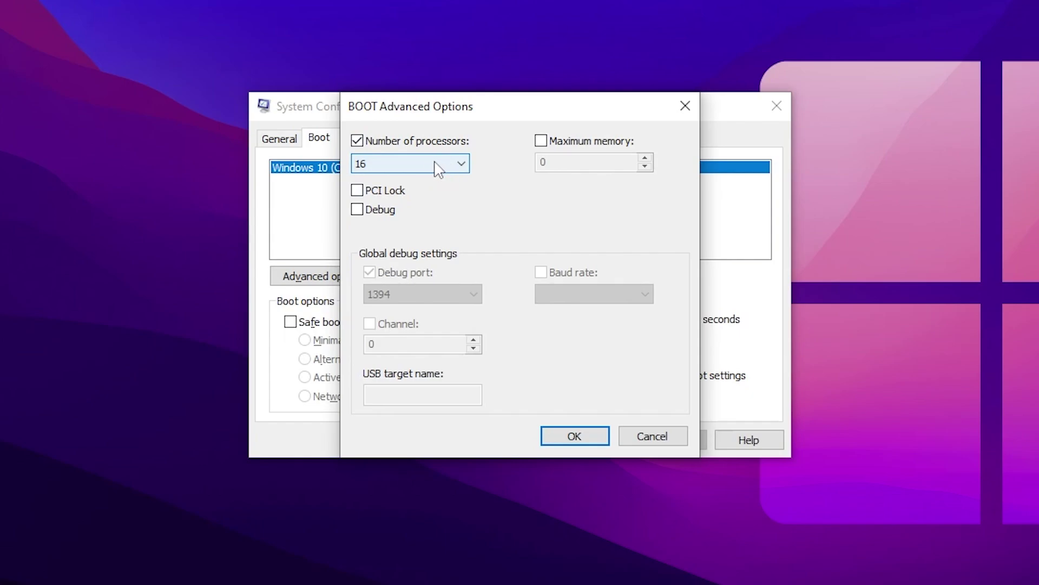
click(573, 442)
click(677, 443)
click(517, 443)
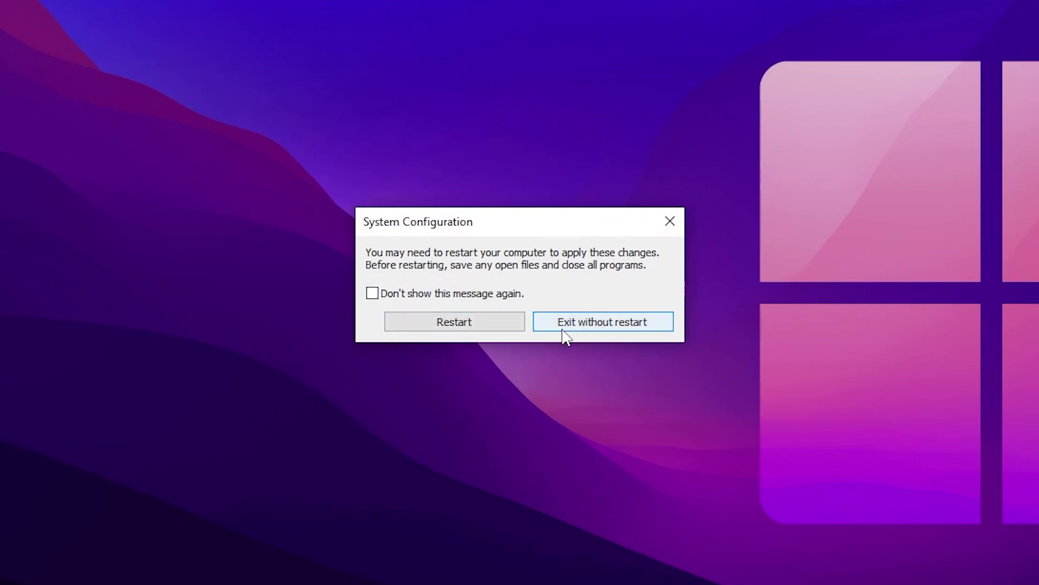
click(621, 324)
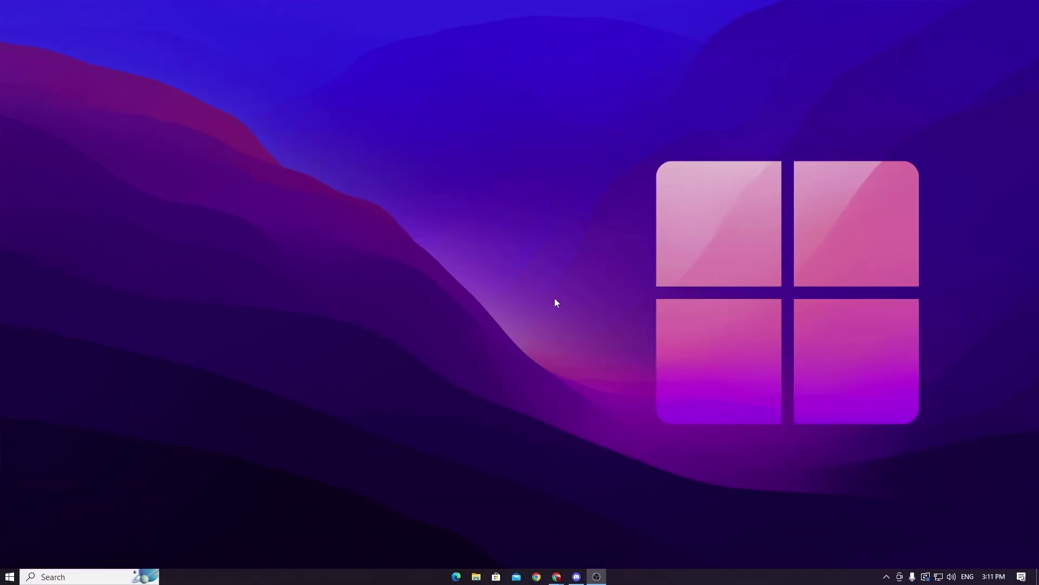
Launch NVIDIA Control Panel from the desktop, accept the agreement, and choose Use the advanced 3D image settings
right_click(420, 162)
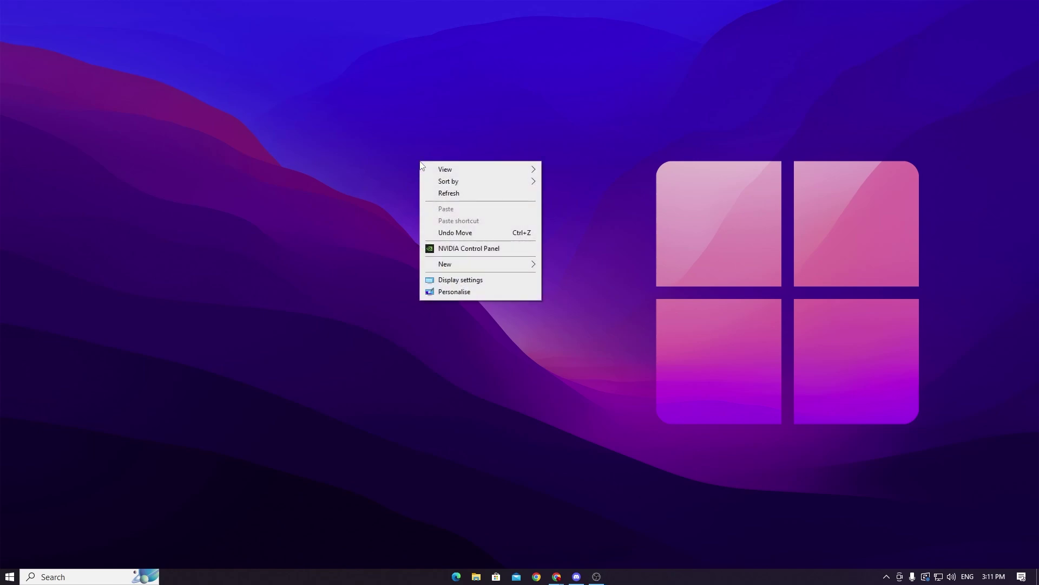
click(480, 248)
click(580, 398)
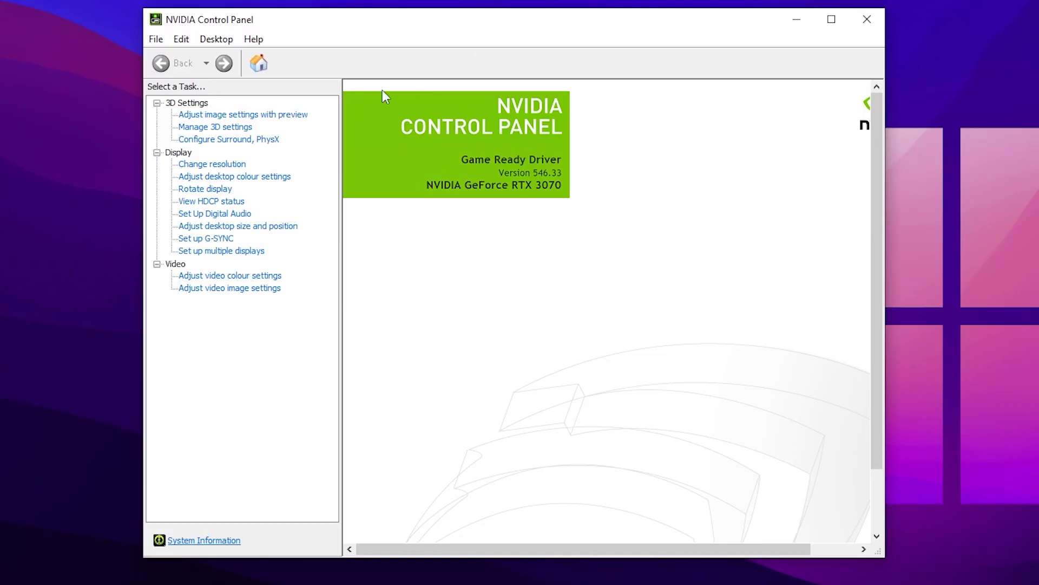
click(214, 115)
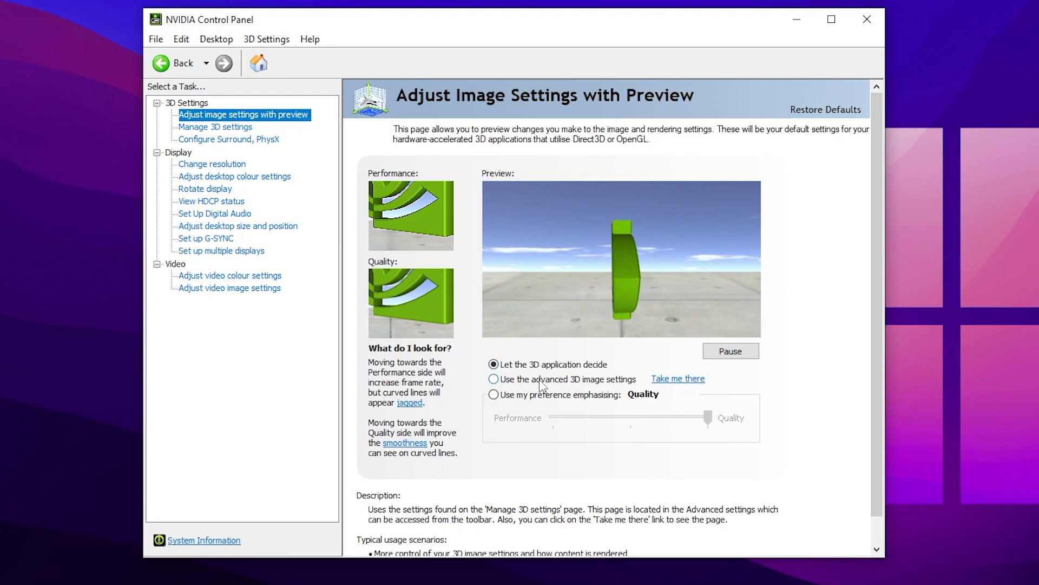
click(600, 381)
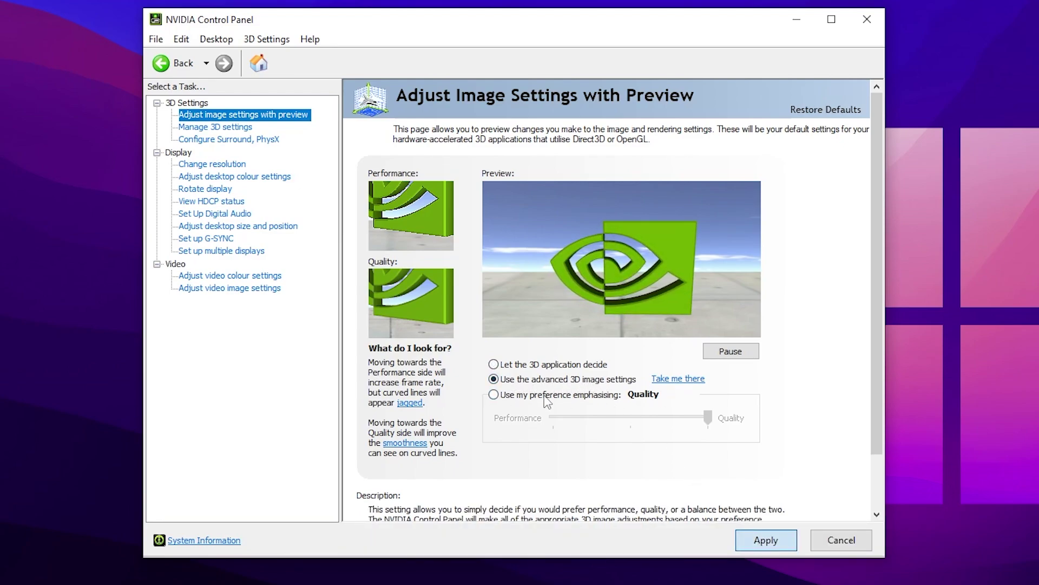
Set the global Low Latency Mode to Ultra in Manage 3D settings
click(205, 129)
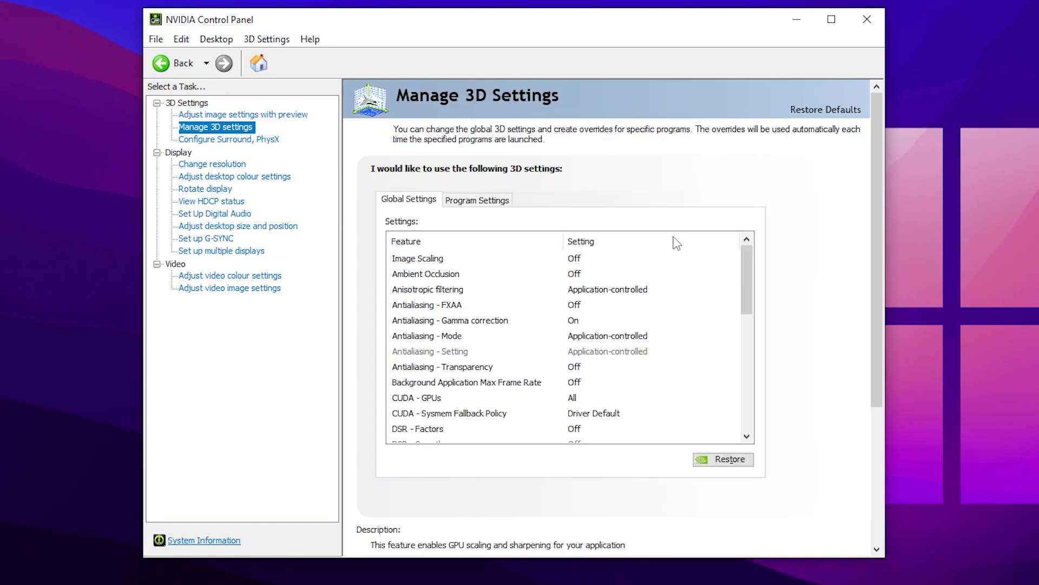
scroll(465, 189, down, 1)
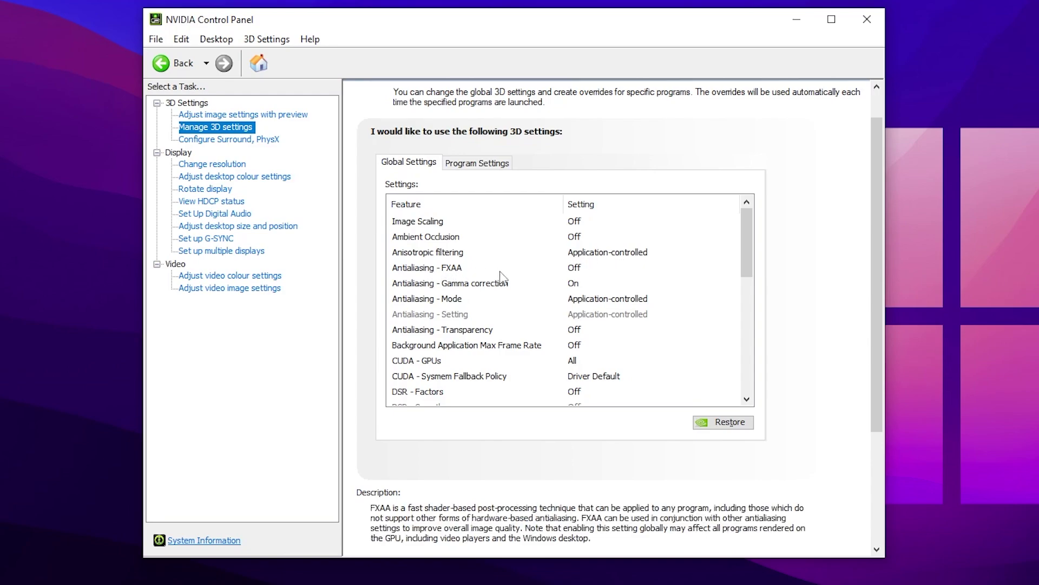
click(414, 285)
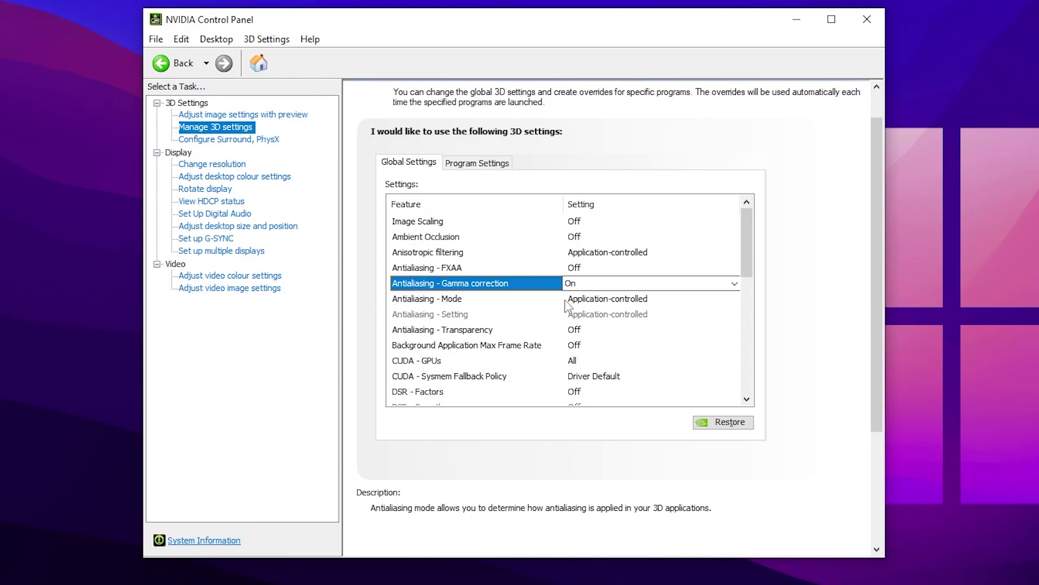
scroll(456, 318, down, 2)
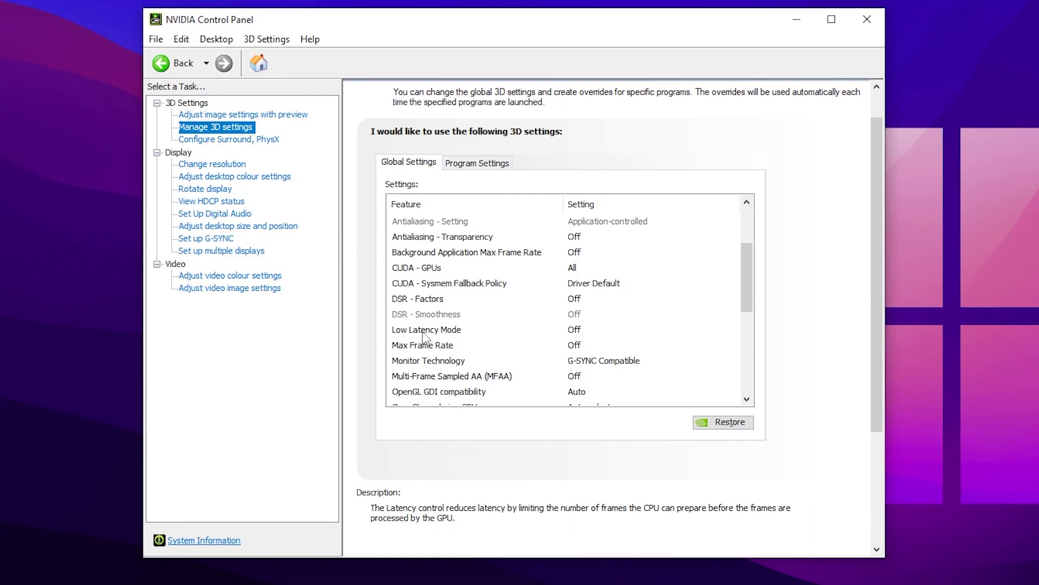
click(594, 330)
click(594, 330)
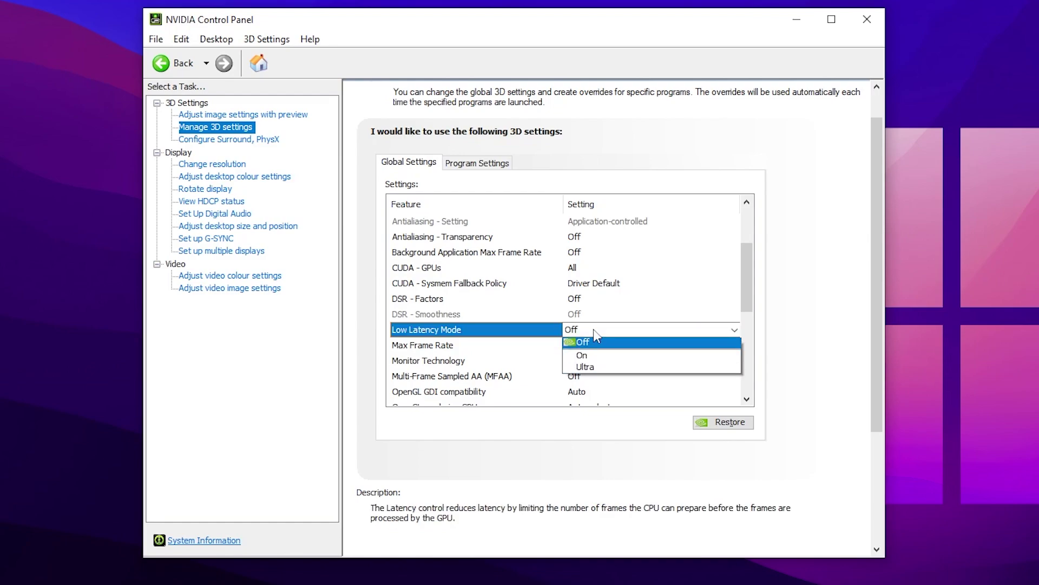
click(590, 370)
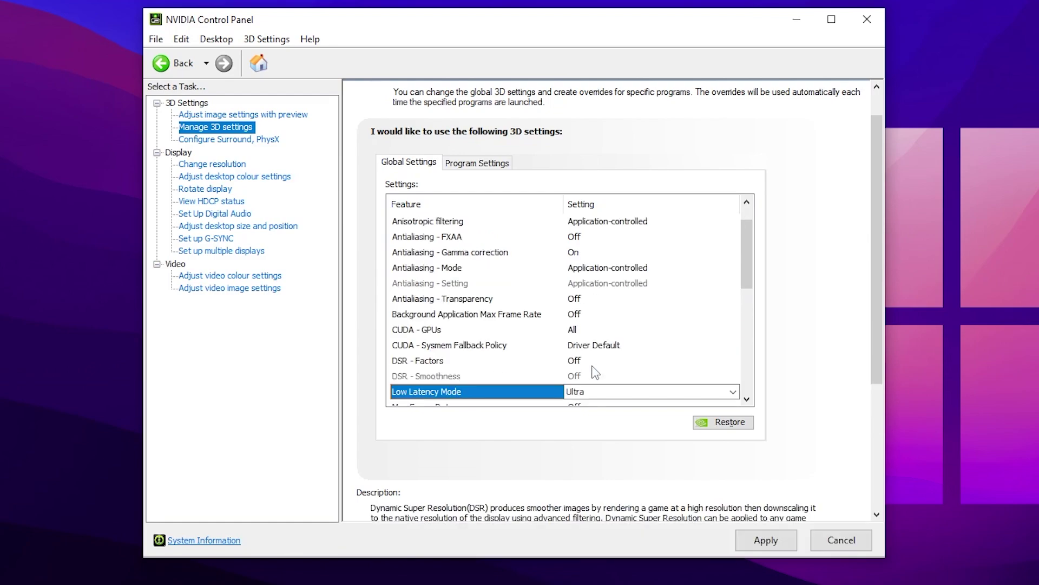
Set Power management mode to Prefer maximum performance and Shader Cache Size to 10 GB
drag(745, 274, 751, 304)
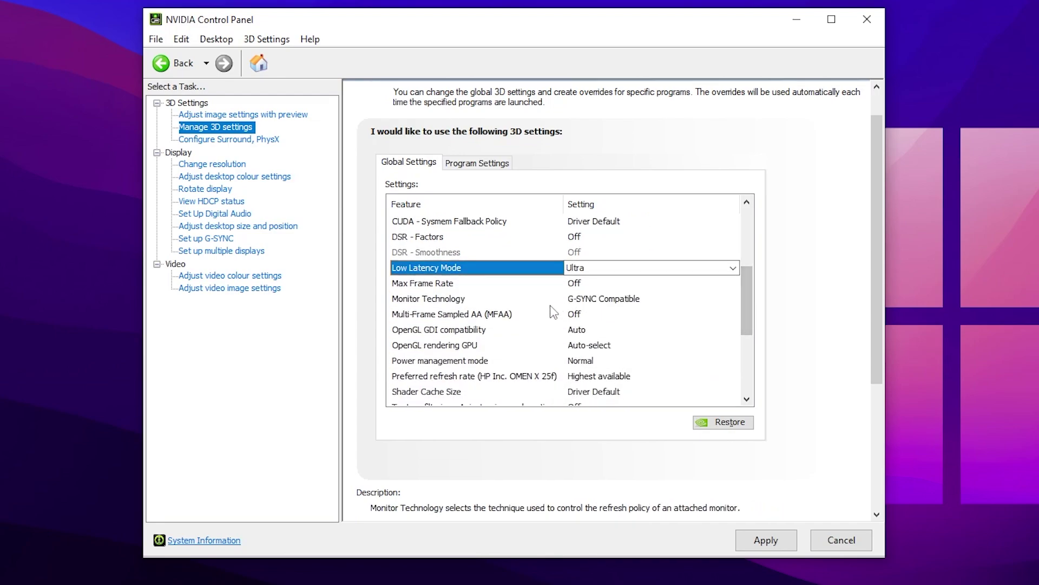
click(580, 361)
click(580, 361)
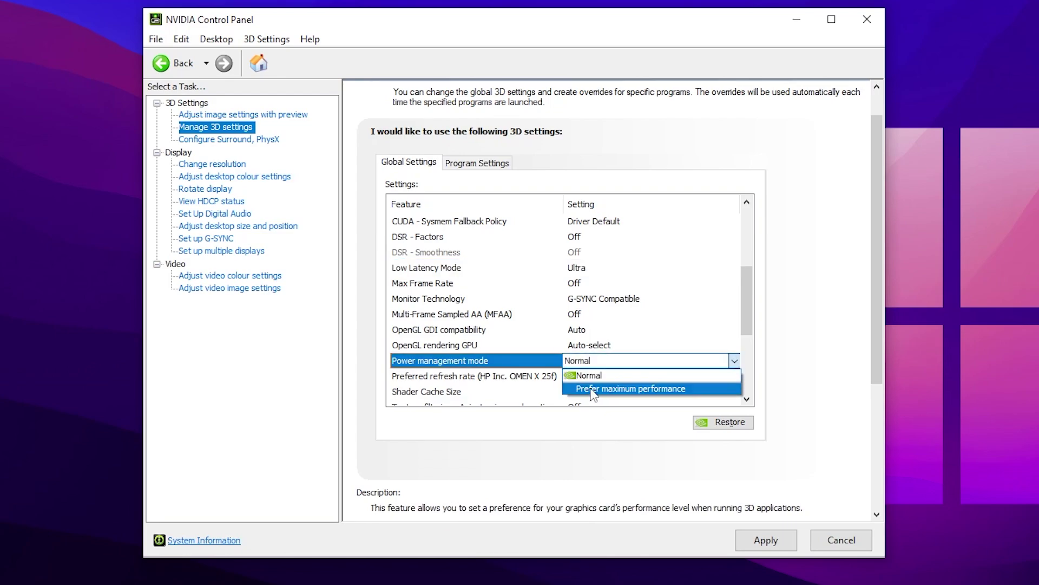
click(605, 389)
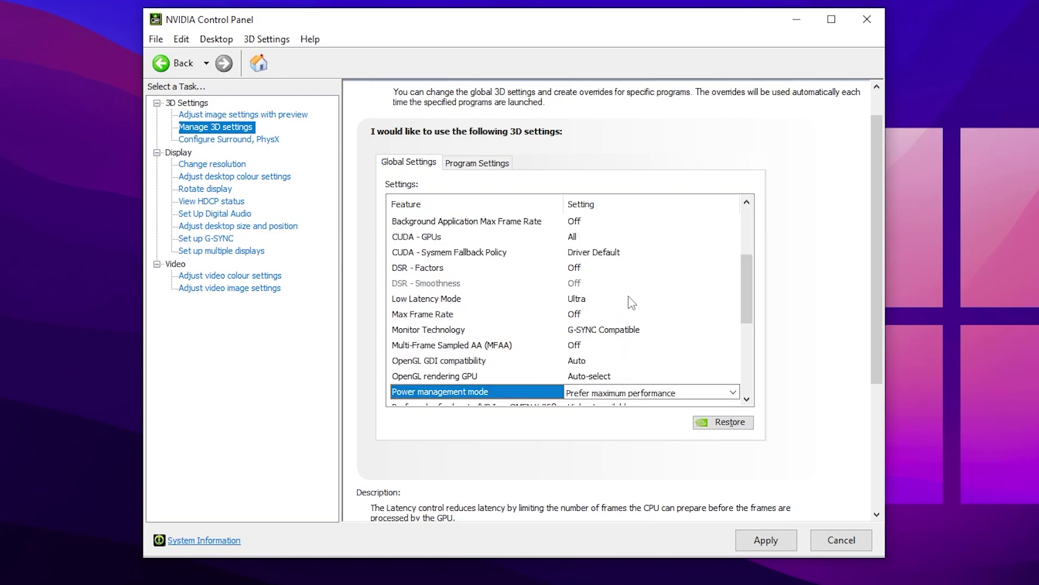
scroll(700, 263, down, 2)
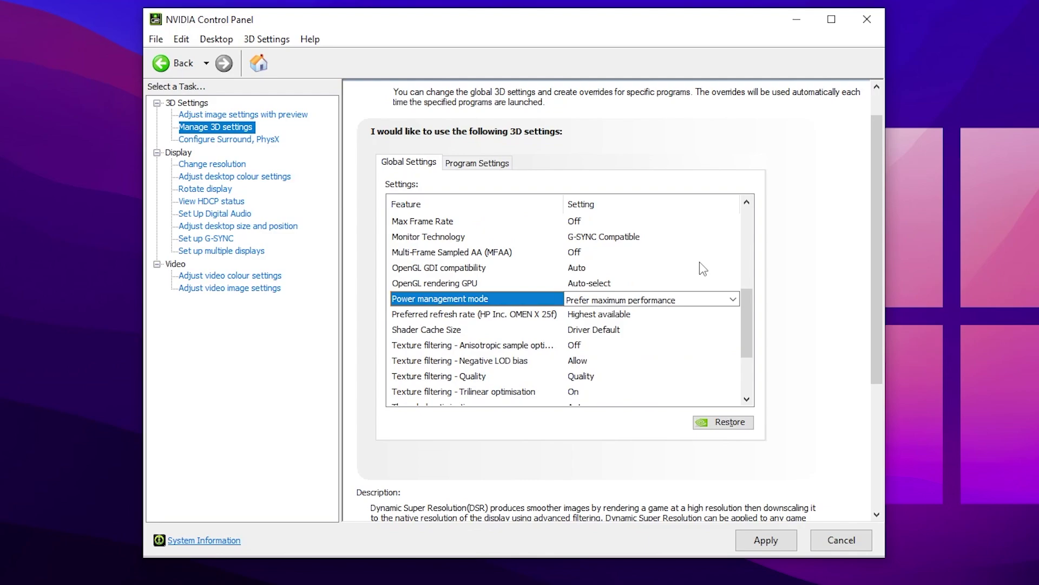
click(603, 331)
click(603, 332)
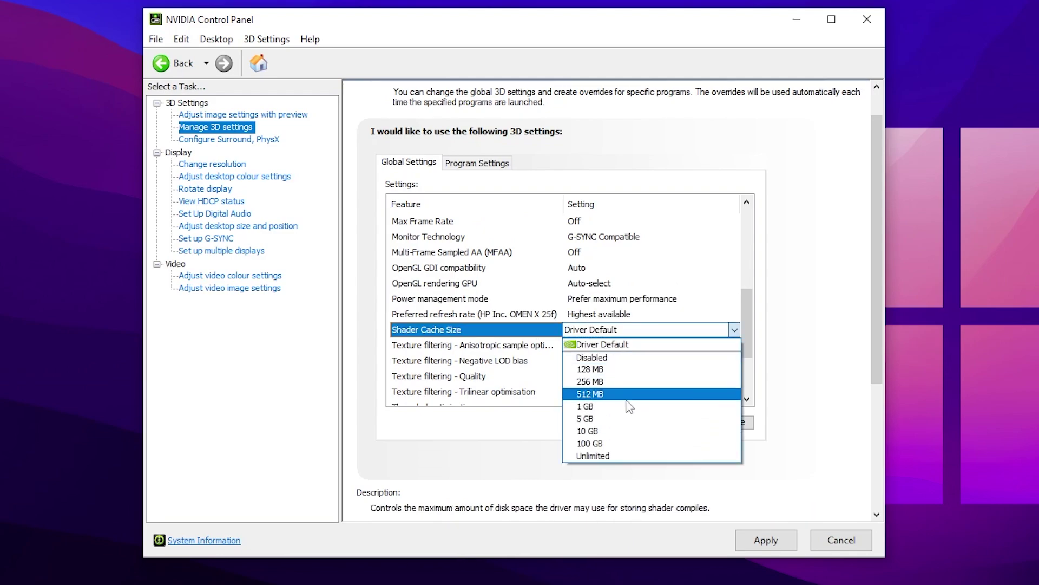
click(584, 431)
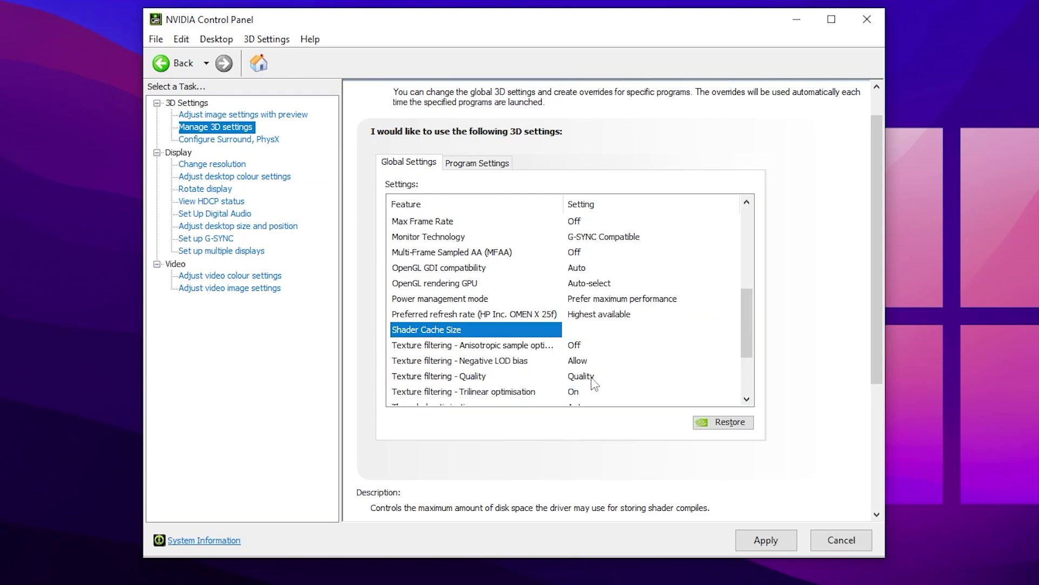
Set Texture filtering - Quality to High performance and apply the 3D settings
scroll(504, 272, down, 1)
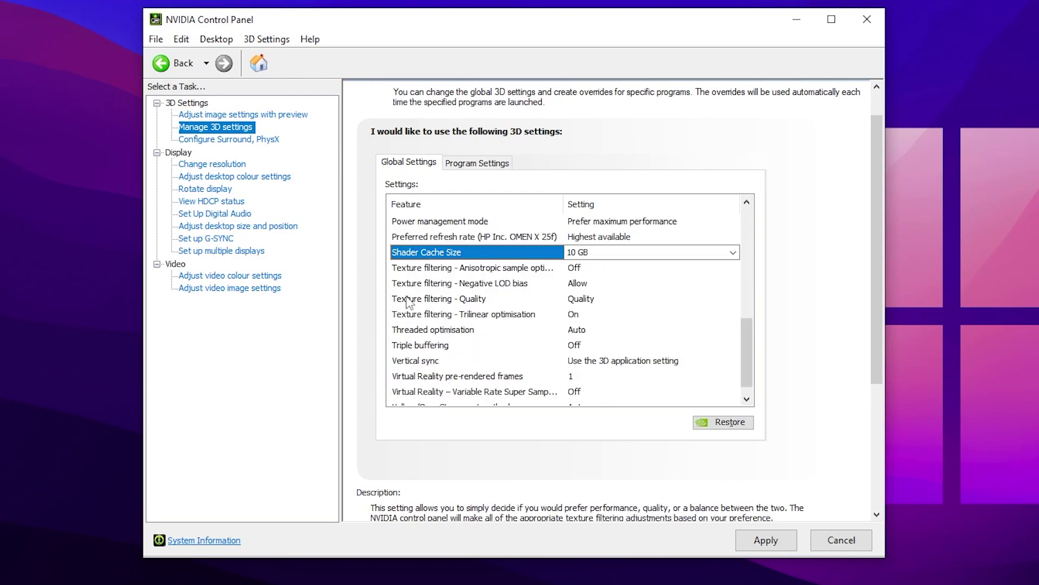
click(587, 300)
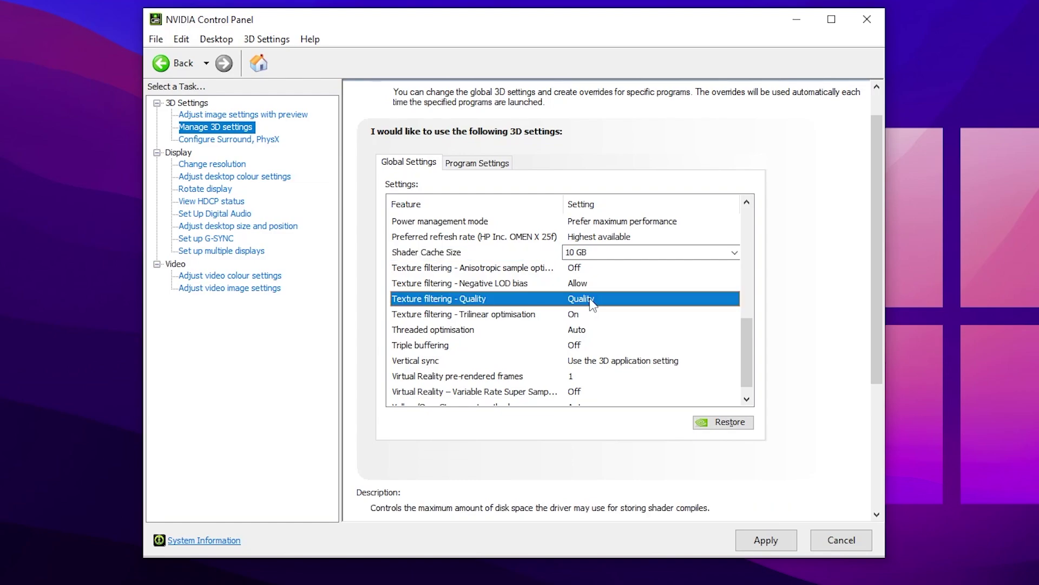
click(589, 301)
click(593, 352)
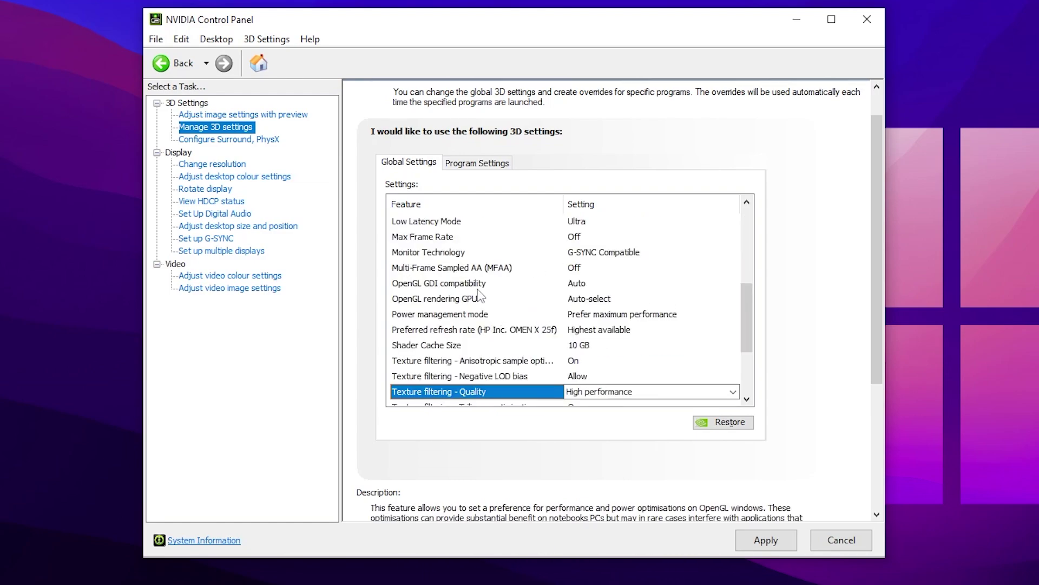
click(766, 539)
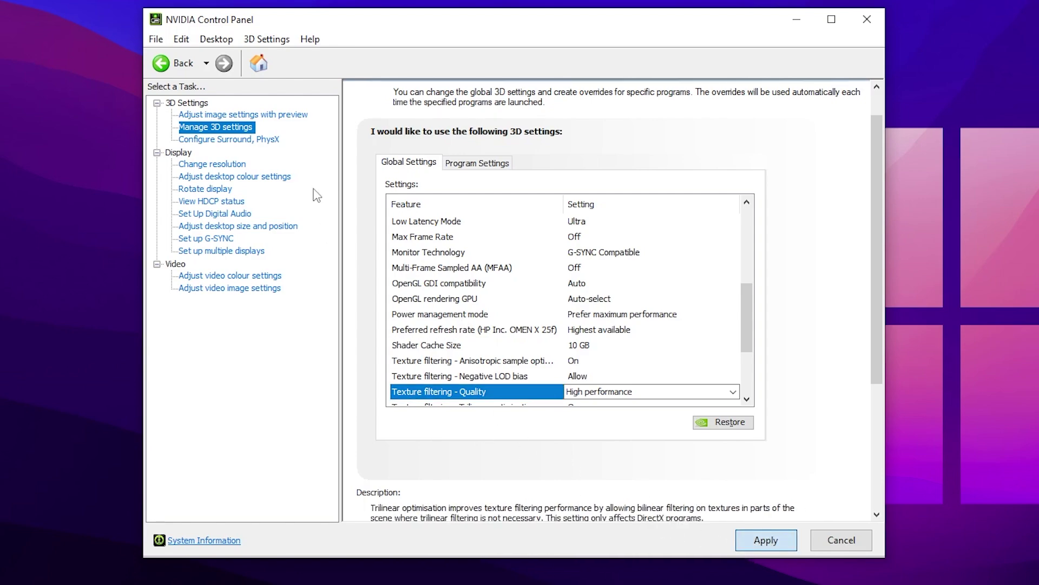